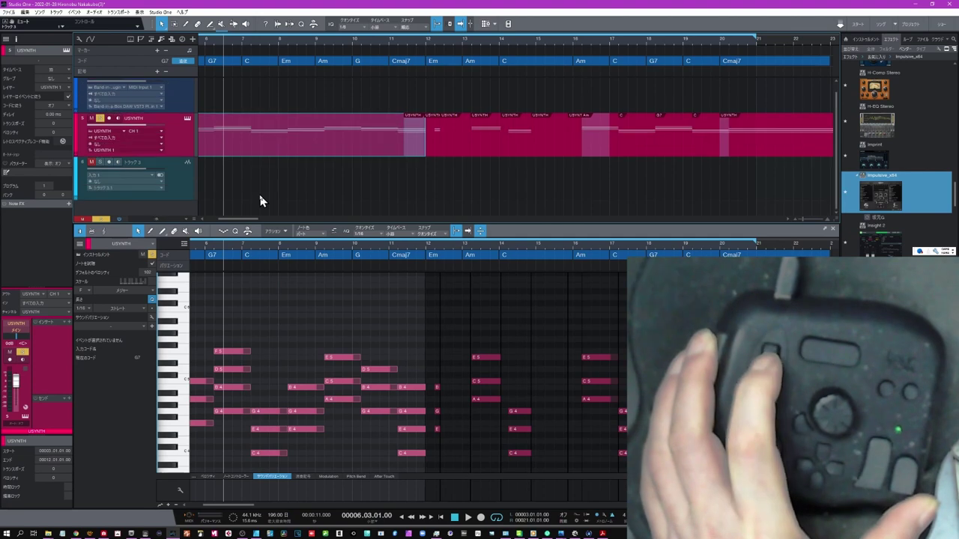
# - Enlarge the tracks and scrub the playhead back and forth through the arrangement between bars 6 and 17
pyautogui.scroll(-2, 260, 201)
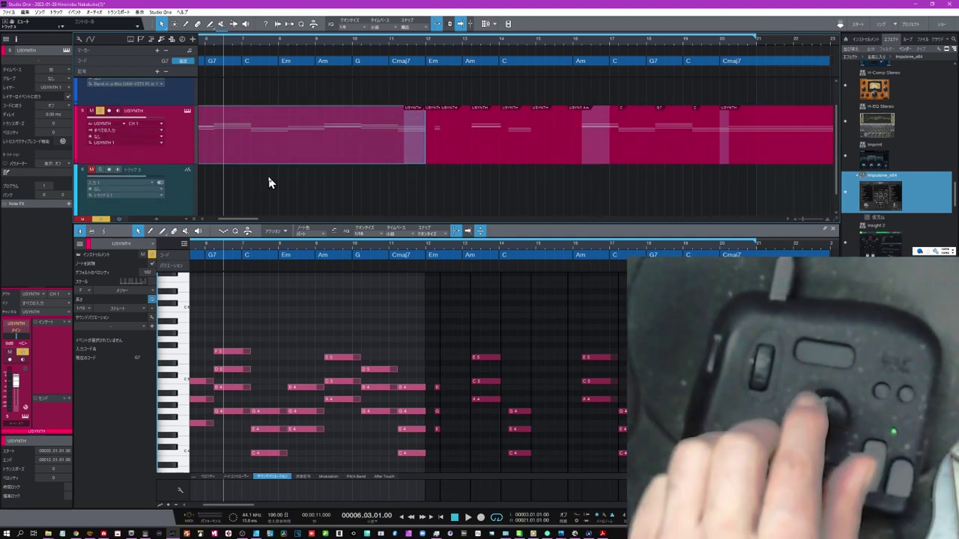
pyautogui.press('KP_Add')
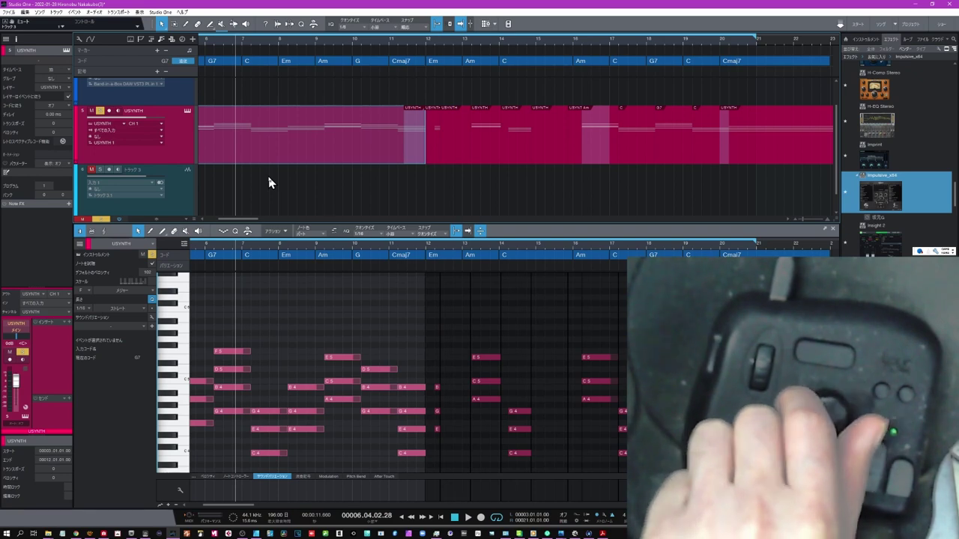
pyautogui.press('KP_Add')
pyautogui.press('KP_Add')
pyautogui.press('KP_Add')
pyautogui.press('KP_Add')
pyautogui.press('KP_Add')
pyautogui.press('KP_Add')
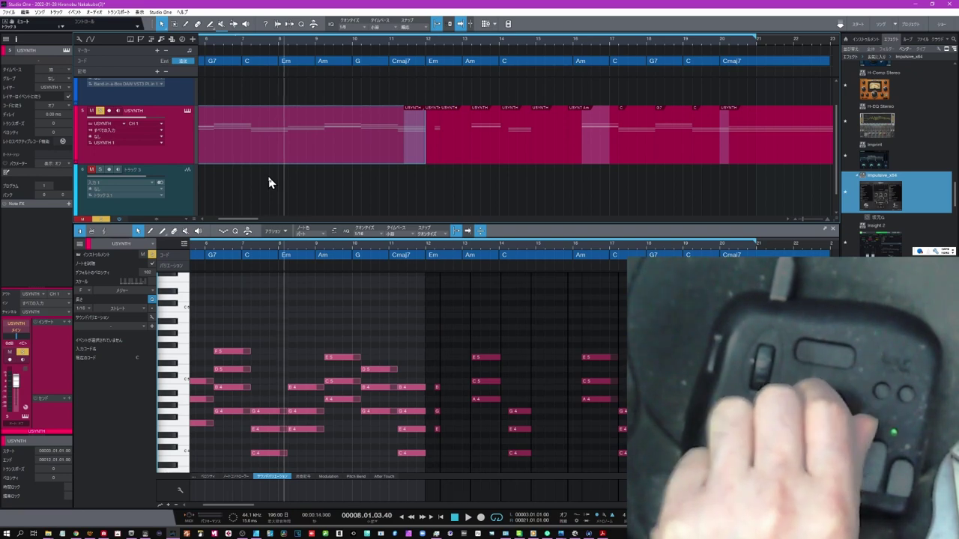
pyautogui.press('KP_Subtract')
pyautogui.press('KP_Subtract')
pyautogui.press('KP_Subtract')
pyautogui.press('KP_Subtract')
pyautogui.press('KP_Subtract')
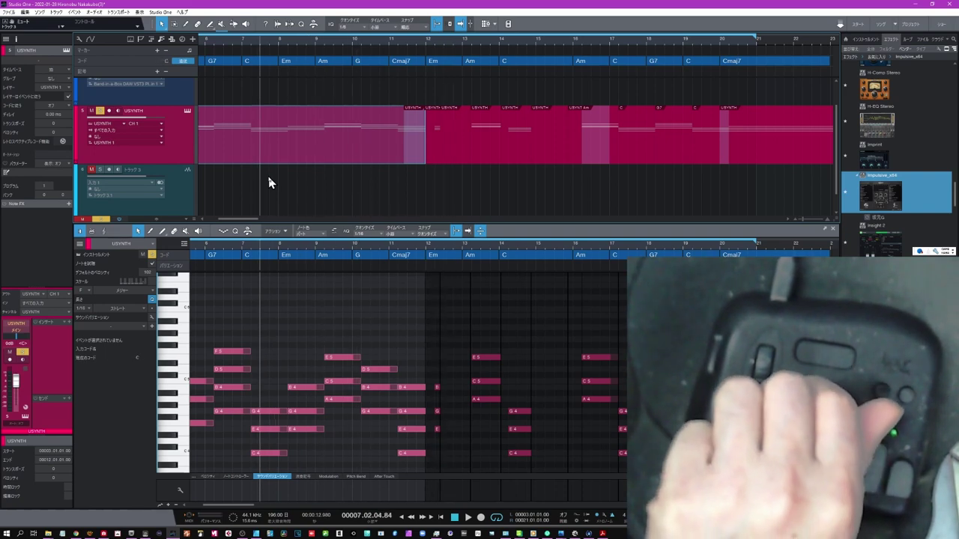
pyautogui.press('KP_Add')
pyautogui.press('KP_Add')
pyautogui.press('KP_Subtract')
pyautogui.press('KP_Add')
pyautogui.press('KP_Add')
pyautogui.press('KP_Add')
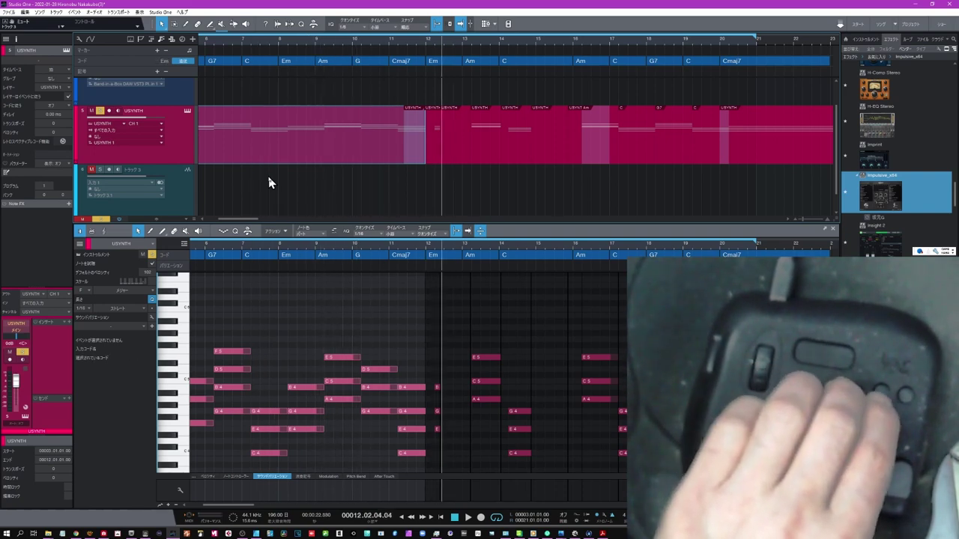
pyautogui.press('KP_Add')
pyautogui.press('KP_Add')
pyautogui.press('KP_Add')
pyautogui.press('KP_Add')
pyautogui.press('KP_Add')
pyautogui.press('KP_Add')
pyautogui.press('KP_Add')
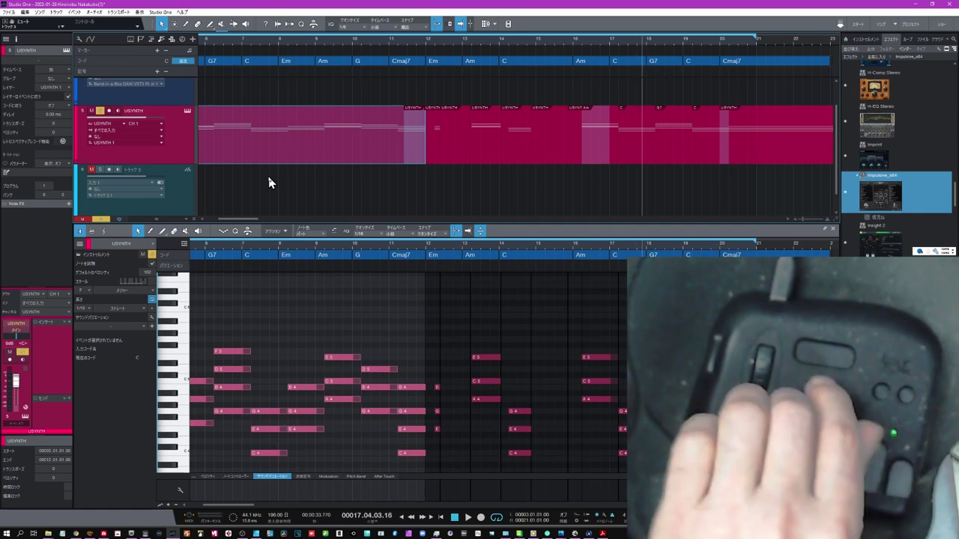
pyautogui.press('KP_Add')
pyautogui.press('KP_Add')
pyautogui.press('KP_Subtract')
pyautogui.press('KP_Subtract')
pyautogui.press('KP_Subtract')
pyautogui.press('KP_Subtract')
pyautogui.press('KP_Subtract')
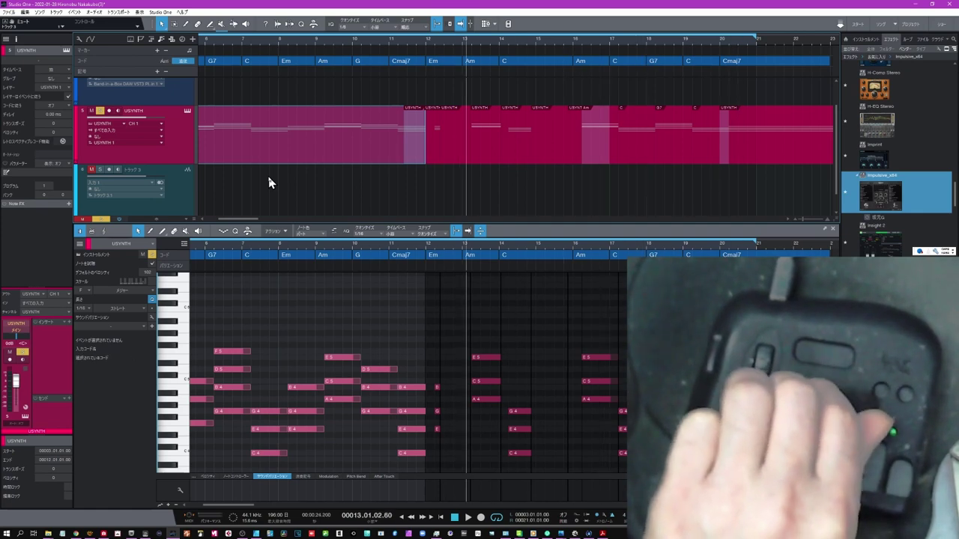
pyautogui.press('KP_Subtract')
pyautogui.press('KP_Subtract')
pyautogui.press('KP_Add')
pyautogui.press('KP_Subtract')
pyautogui.press('KP_Add')
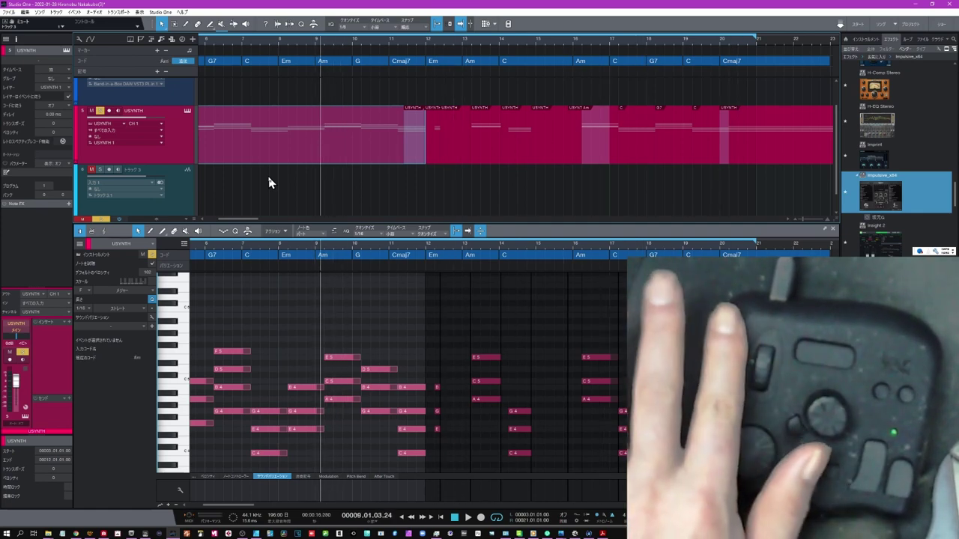
# - Zoom the timeline out and back in, and scrub the playhead through the chord progression between bars 5 and 15
pyautogui.press('w')
pyautogui.press('w')
pyautogui.press('w')
pyautogui.press('e')
pyautogui.press('e')
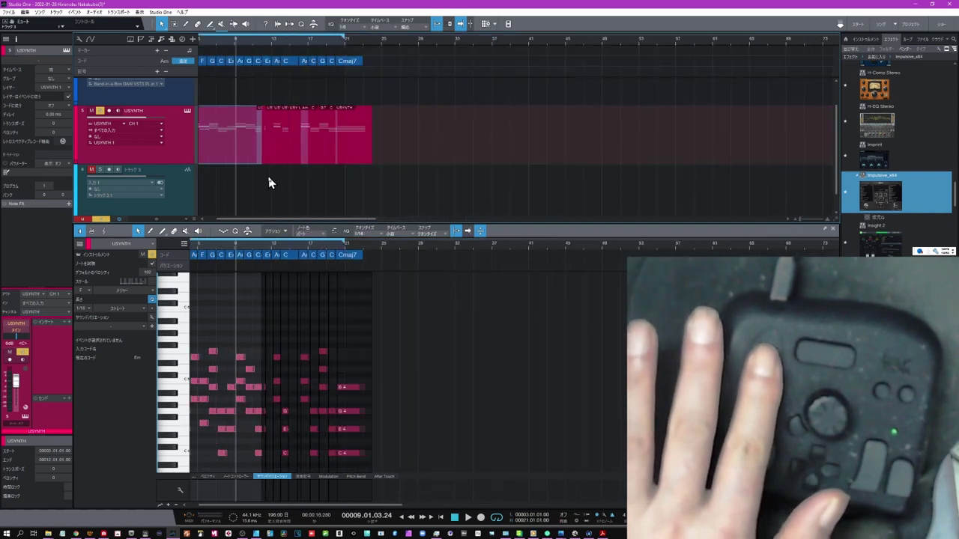
pyautogui.press('KP_Add')
pyautogui.press('KP_Add')
pyautogui.press('KP_Add')
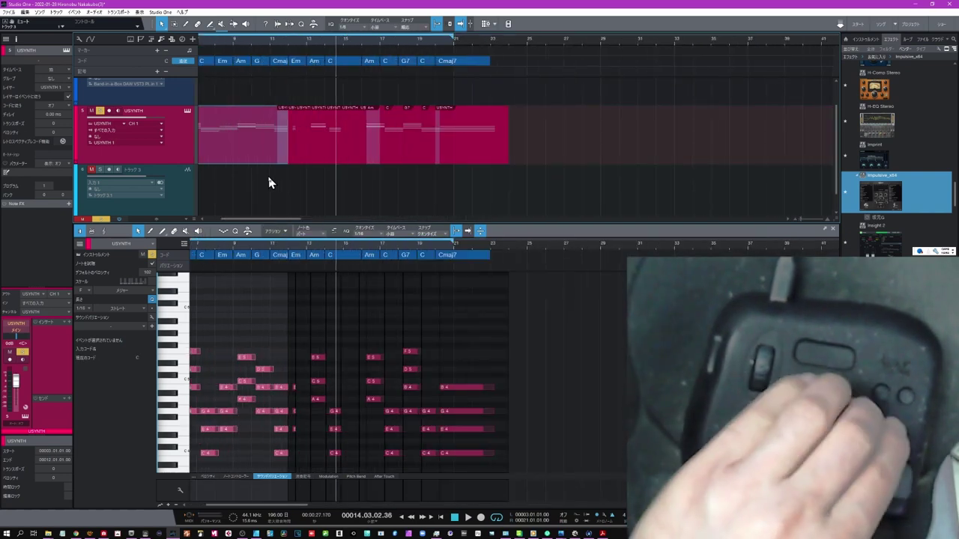
pyautogui.press('KP_Subtract')
pyautogui.press('KP_Subtract')
pyautogui.press('KP_Add')
pyautogui.press('KP_Add')
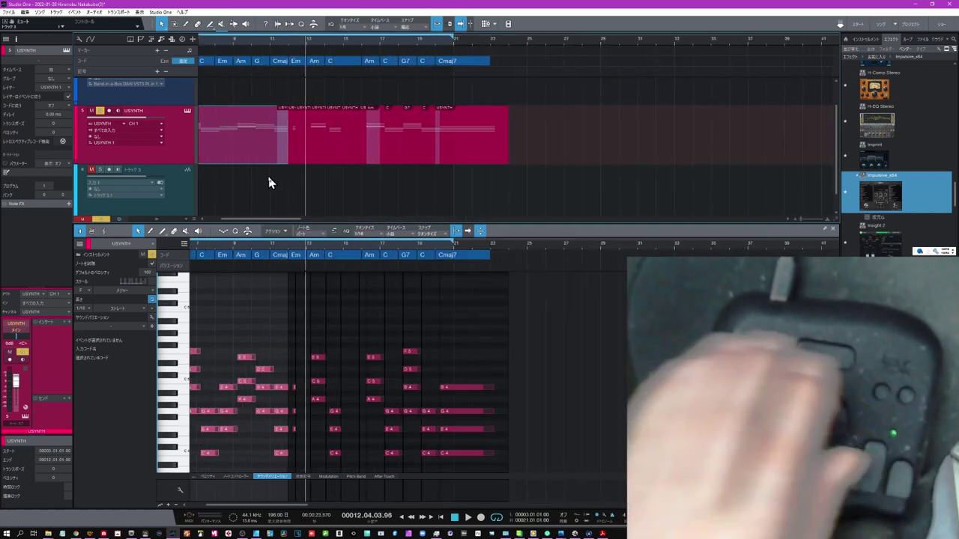
pyautogui.press('e')
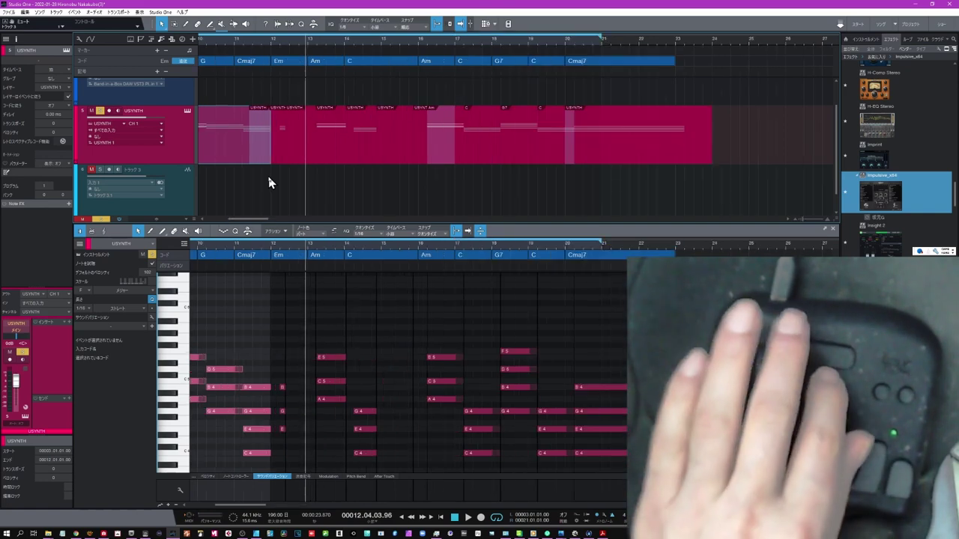
pyautogui.press('KP_Subtract')
pyautogui.press('KP_Add')
pyautogui.press('KP_Add')
pyautogui.press('KP_Add')
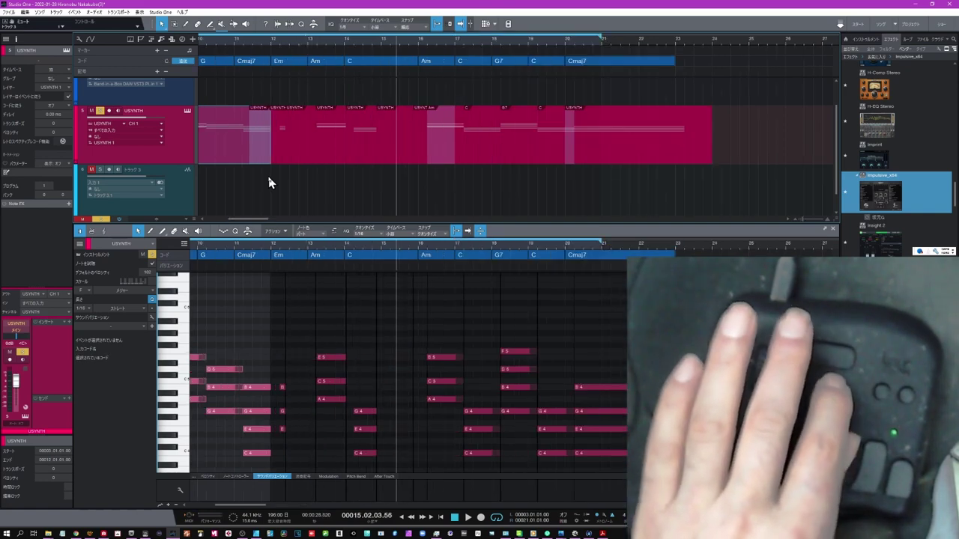
pyautogui.press('KP_Subtract')
pyautogui.press('KP_Add')
pyautogui.press('KP_Add')
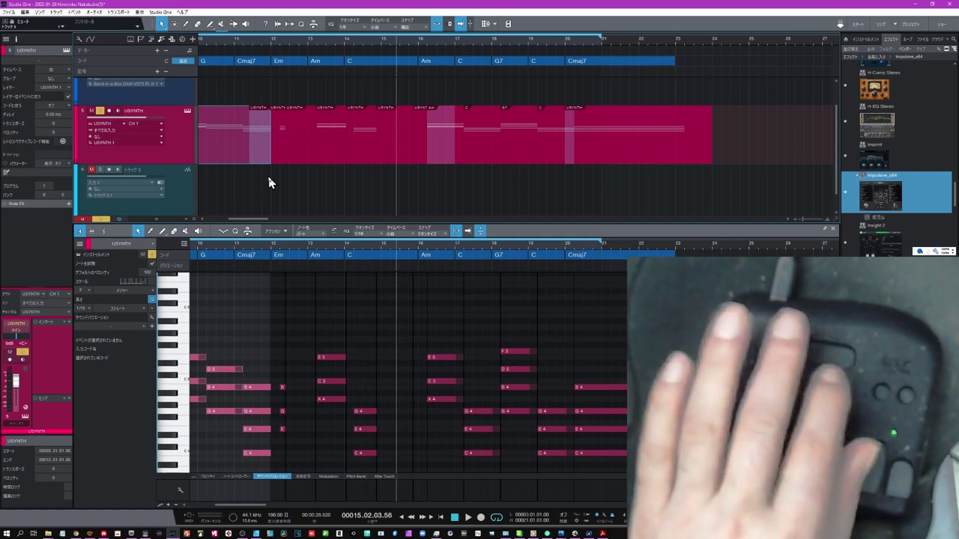
pyautogui.press('KP_Subtract')
pyautogui.press('KP_Add')
pyautogui.press('KP_Subtract')
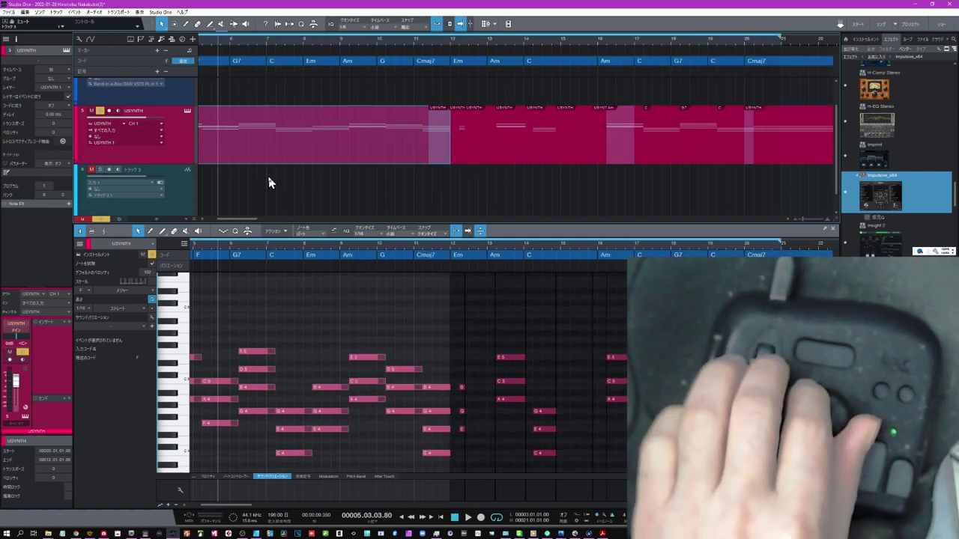
# - Split the selected USYNTH event at the playhead just before bar 8 and again at beat 3 of bar 8
pyautogui.press('KP_Add')
pyautogui.press('KP_Subtract')
pyautogui.press('KP_Add')
pyautogui.press('KP_Subtract')
pyautogui.press('KP_Add')
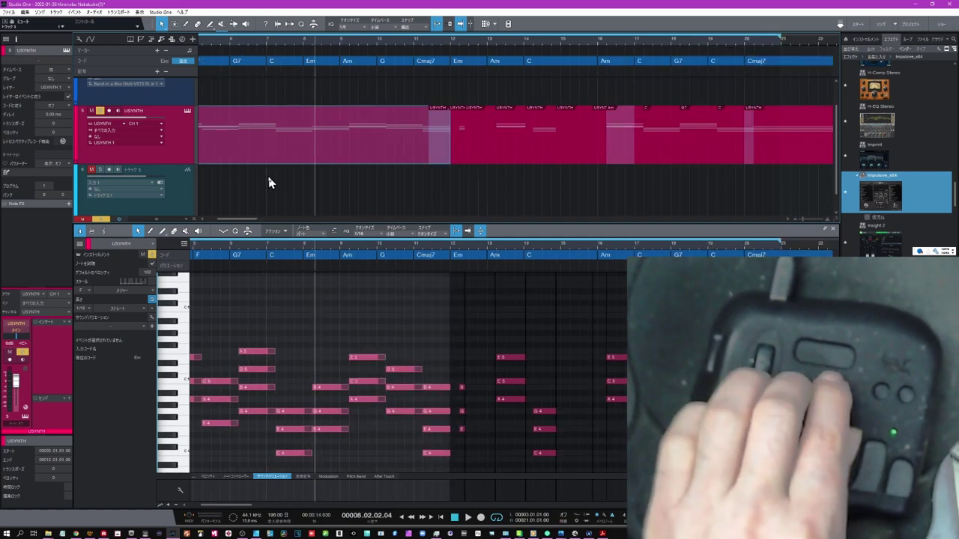
pyautogui.press('KP_Subtract')
pyautogui.press('KP_Add')
pyautogui.press('KP_Subtract')
pyautogui.hotkey('alt', 'x')
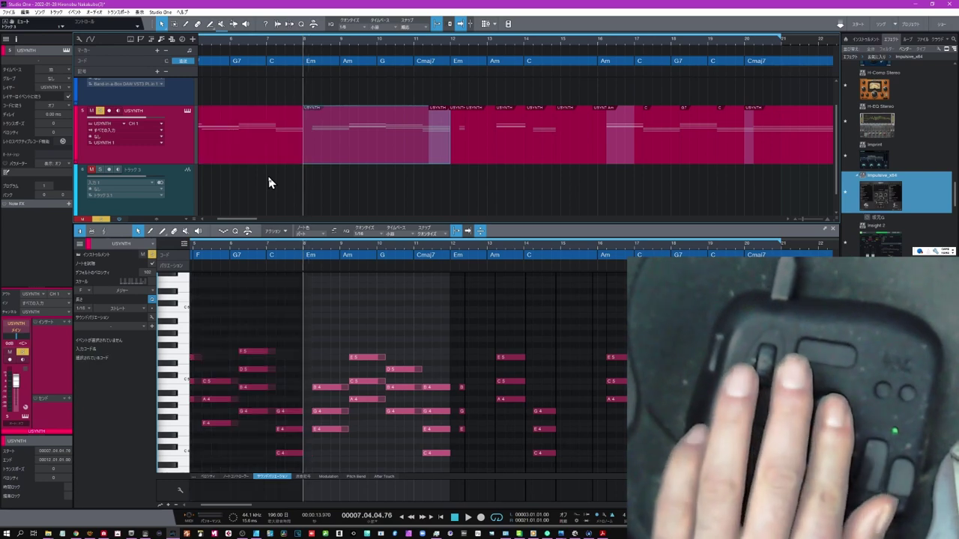
pyautogui.press('KP_Add')
pyautogui.hotkey('alt', 'x')
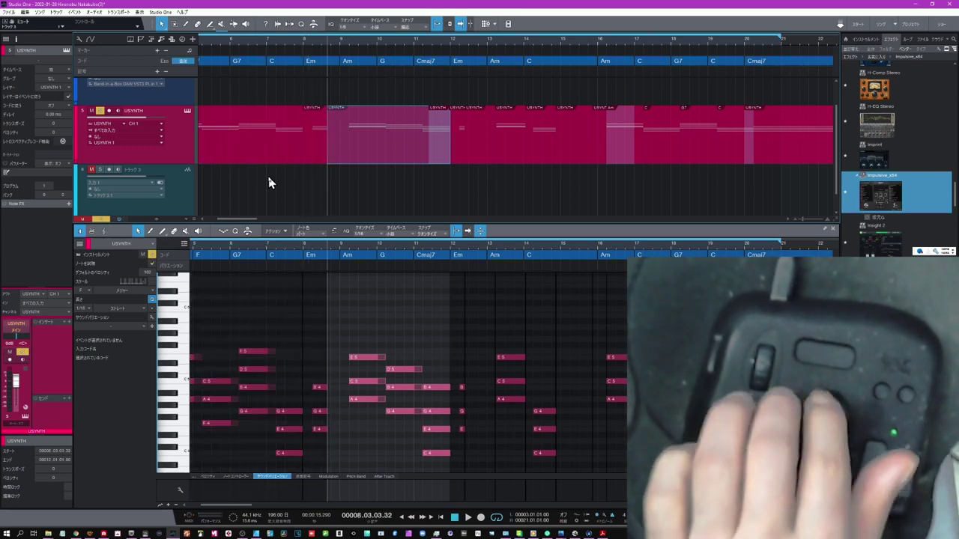
# - Render the USYNTH event spanning bars 3 to 8 as audio onto the empty audio track below
pyautogui.press('KP_Subtract')
pyautogui.press('KP_Add')
pyautogui.click(293, 155)
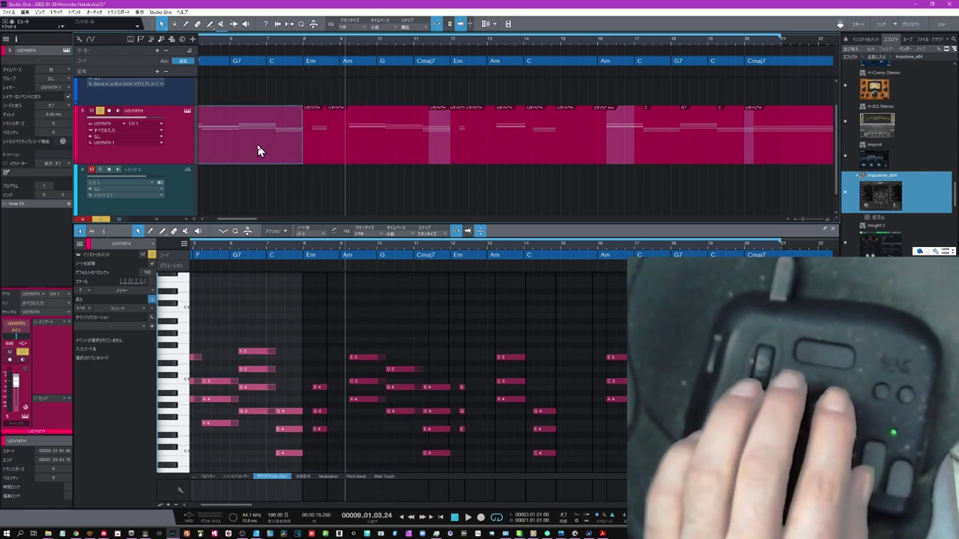
pyautogui.moveTo(258, 146); pyautogui.dragTo(250, 186)
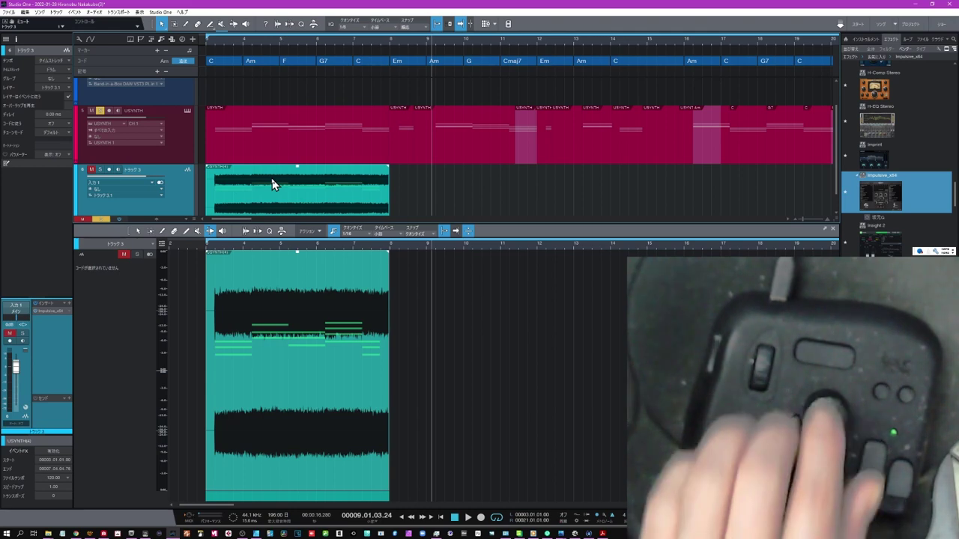
# - Split the new audio event at bar 6 and again just after bar 5, and move the playhead on to bar 8
pyautogui.press('KP_Subtract')
pyautogui.press('KP_Subtract')
pyautogui.press('KP_Subtract')
pyautogui.press('KP_Subtract')
pyautogui.press('KP_Add')
pyautogui.press('KP_Subtract')
pyautogui.press('KP_Subtract')
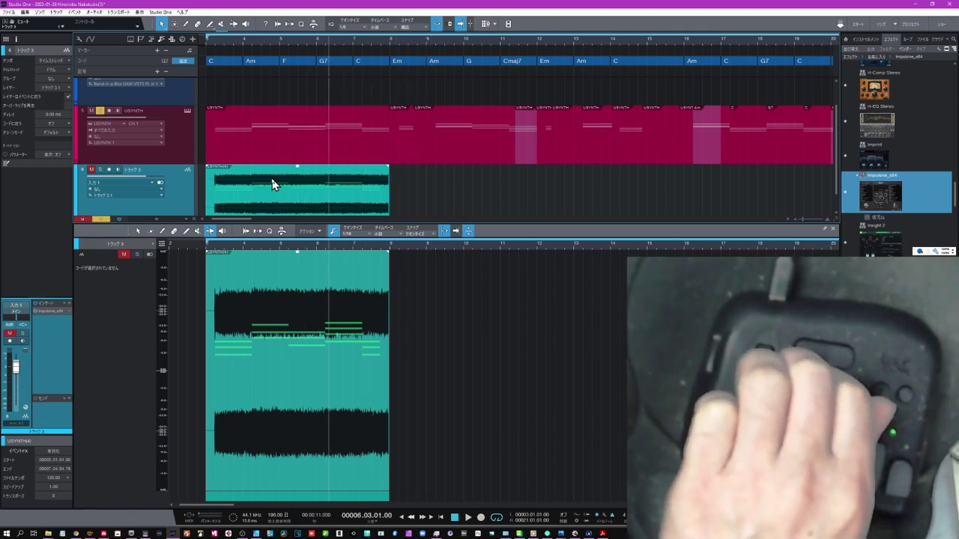
pyautogui.hotkey('alt', 'x')
pyautogui.press('KP_Subtract')
pyautogui.press('KP_Subtract')
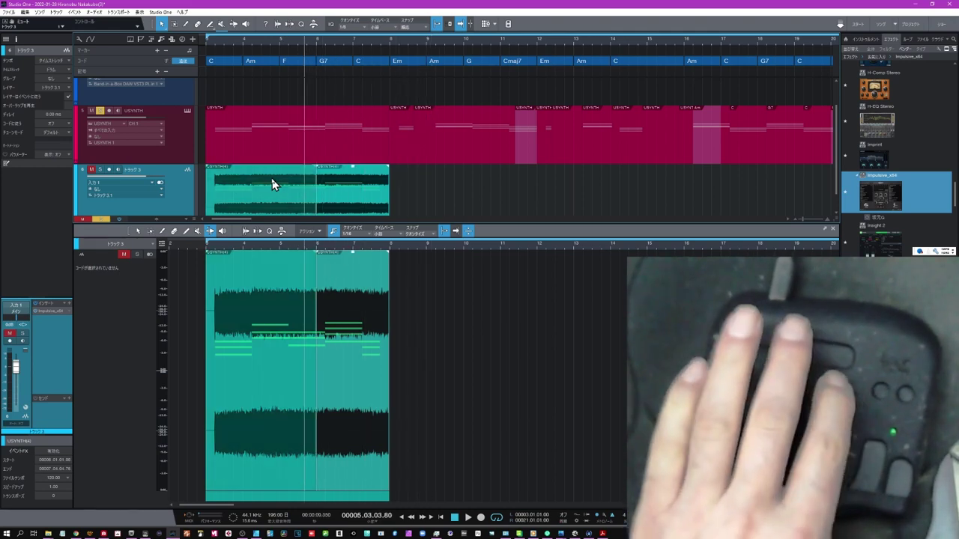
pyautogui.hotkey('alt', 'x')
pyautogui.press('KP_Add')
pyautogui.press('KP_Add')
pyautogui.press('KP_Add')
pyautogui.press('KP_Add')
pyautogui.press('KP_Add')
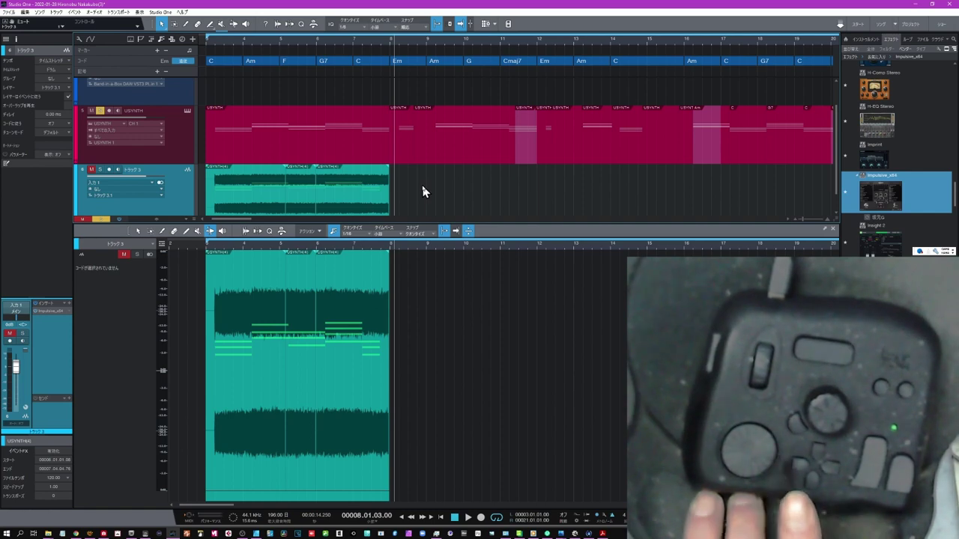
# - Select all the split events on the audio track and merge them into a single audio part
pyautogui.hotkey('ctrl', 'a')
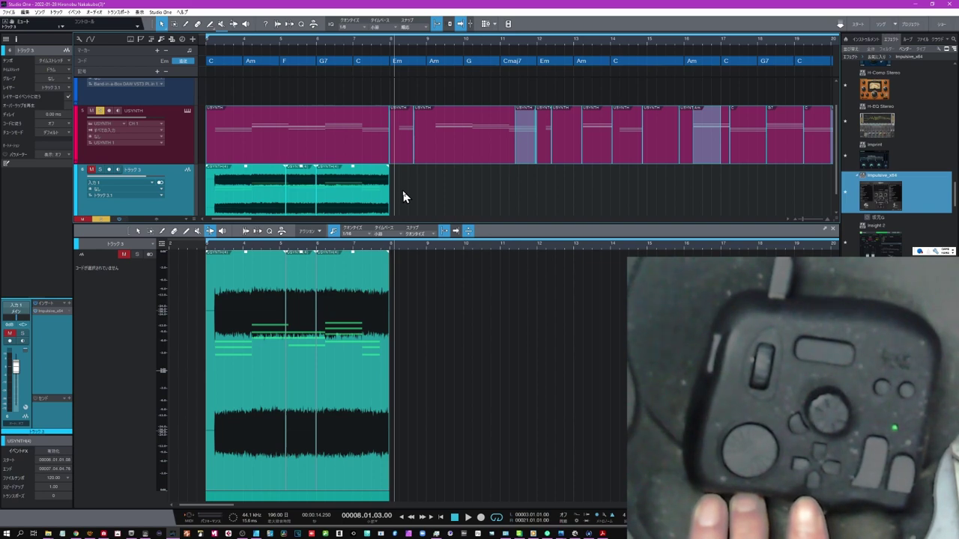
pyautogui.click(403, 196)
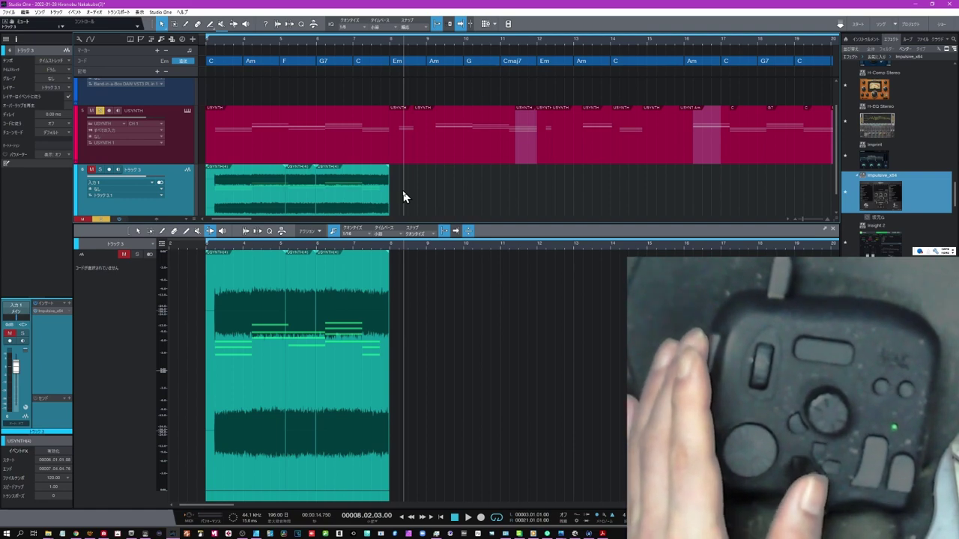
pyautogui.click(178, 155)
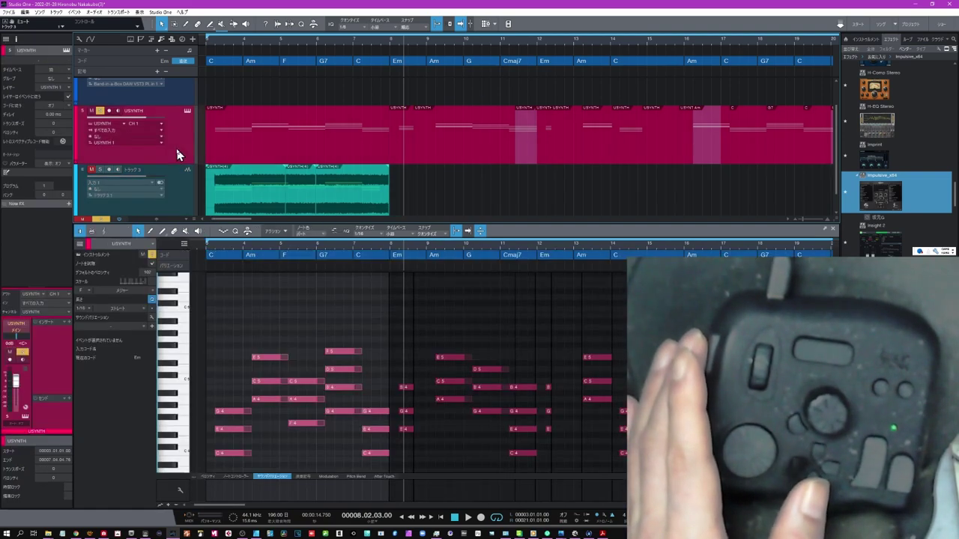
pyautogui.click(173, 182)
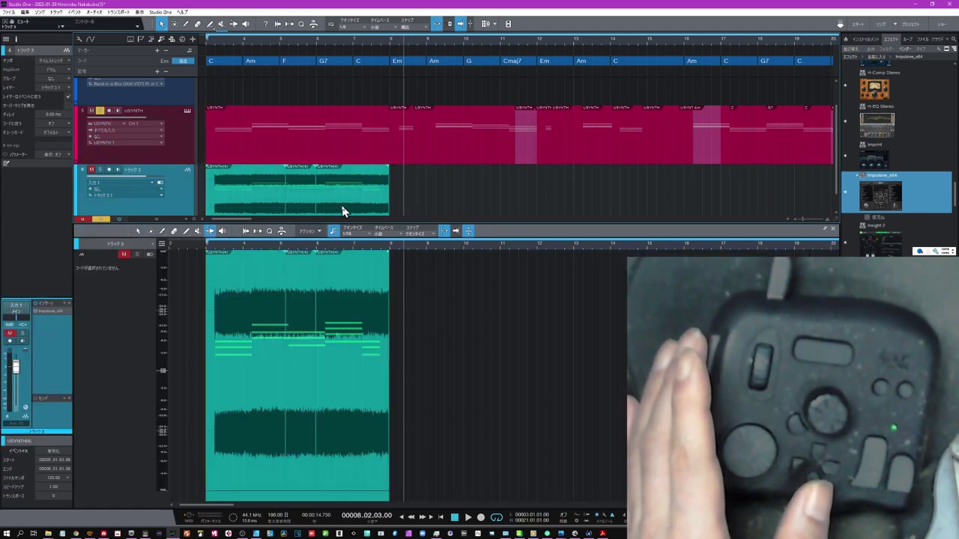
pyautogui.hotkey('ctrl', 'shift', 'a')
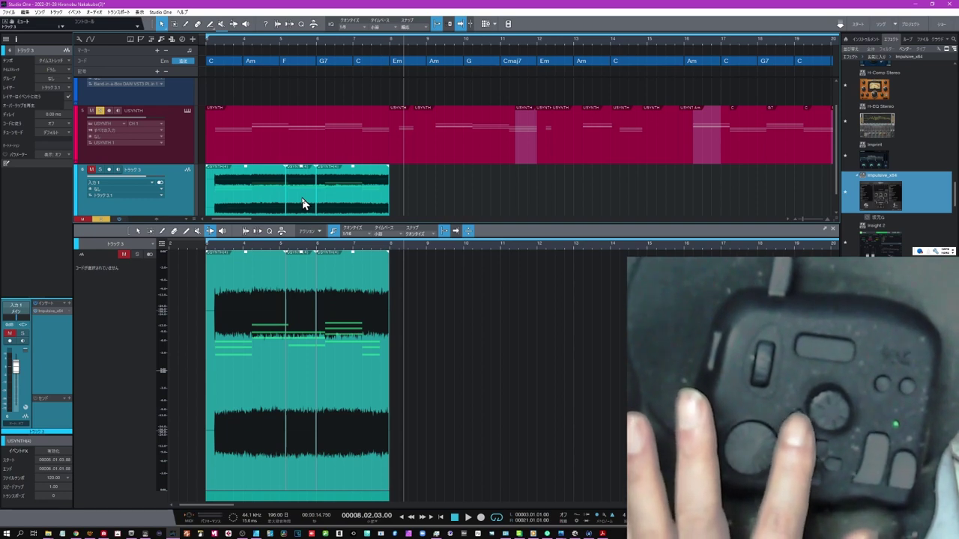
pyautogui.press('g')
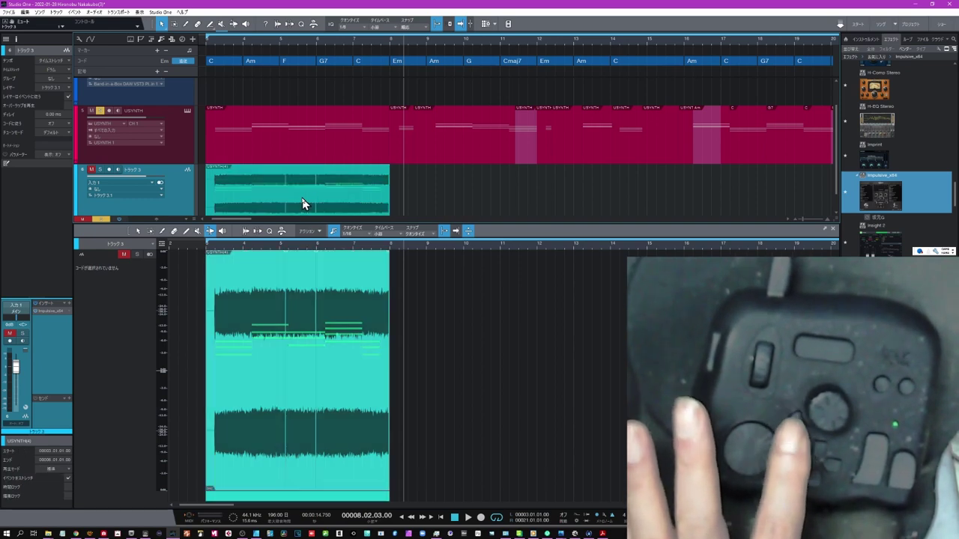
# - Select all the events on the USYNTH track and merge them into one continuous instrument part
pyautogui.click(358, 145)
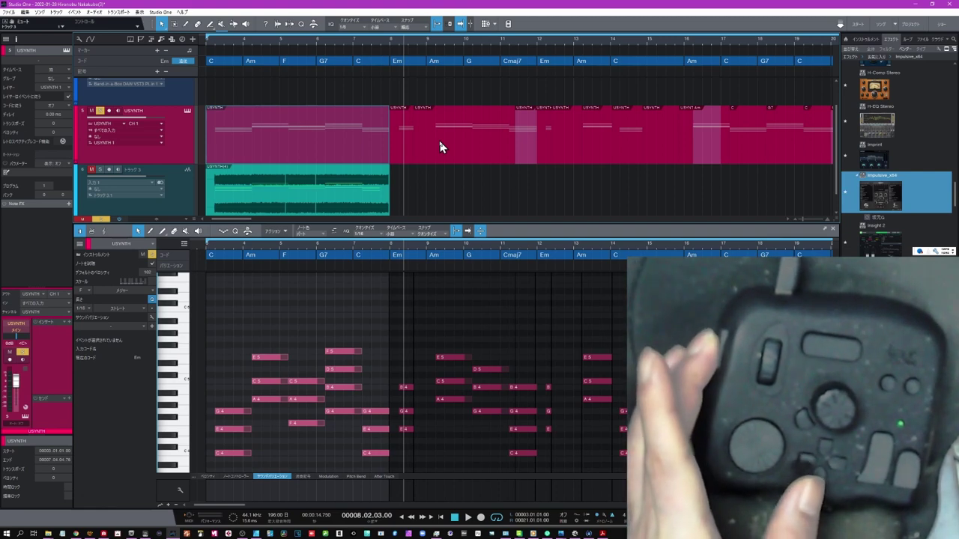
pyautogui.hotkey('ctrl', 'a')
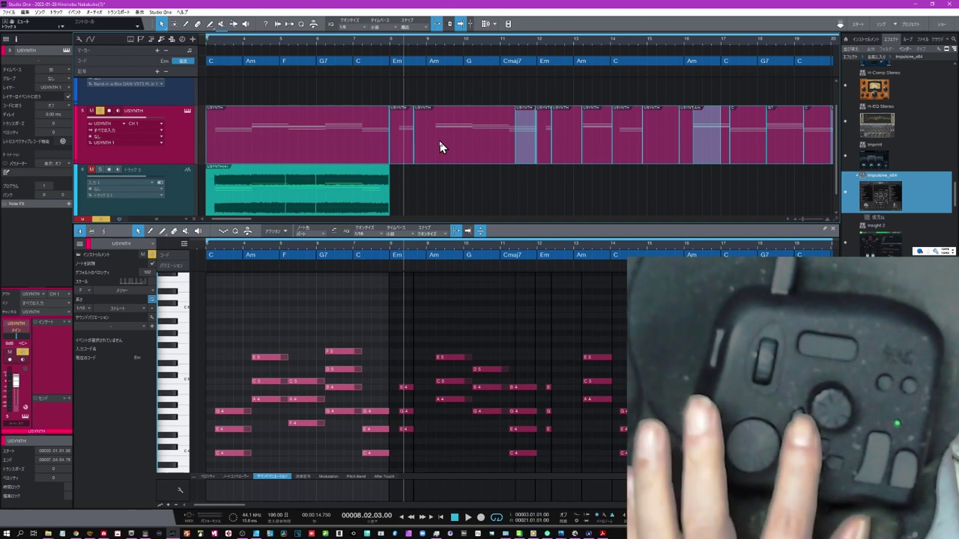
pyautogui.press('g')
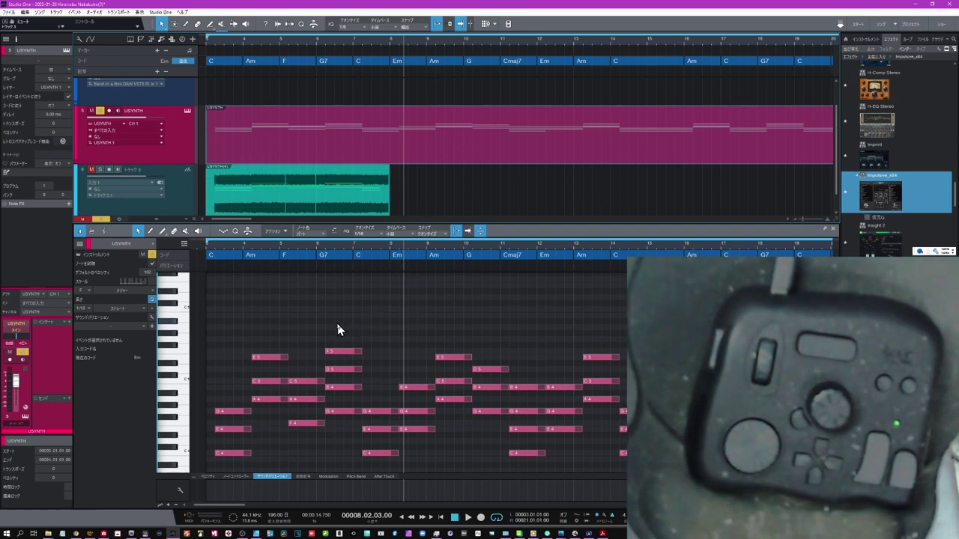
# - Select the G7 chord notes in bar 6 of the USYNTH part and transpose them up two semitones
pyautogui.moveTo(335, 325); pyautogui.dragTo(353, 438)
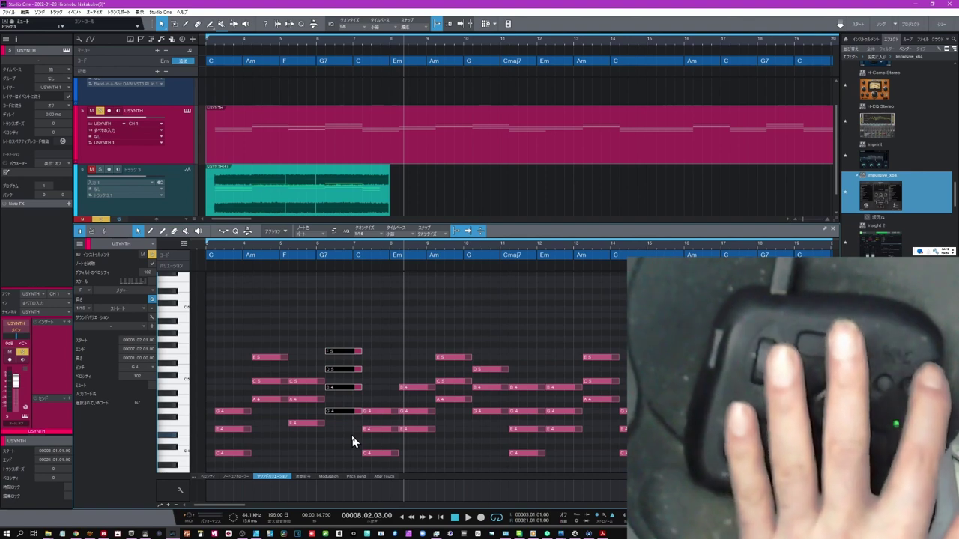
pyautogui.press('Up')
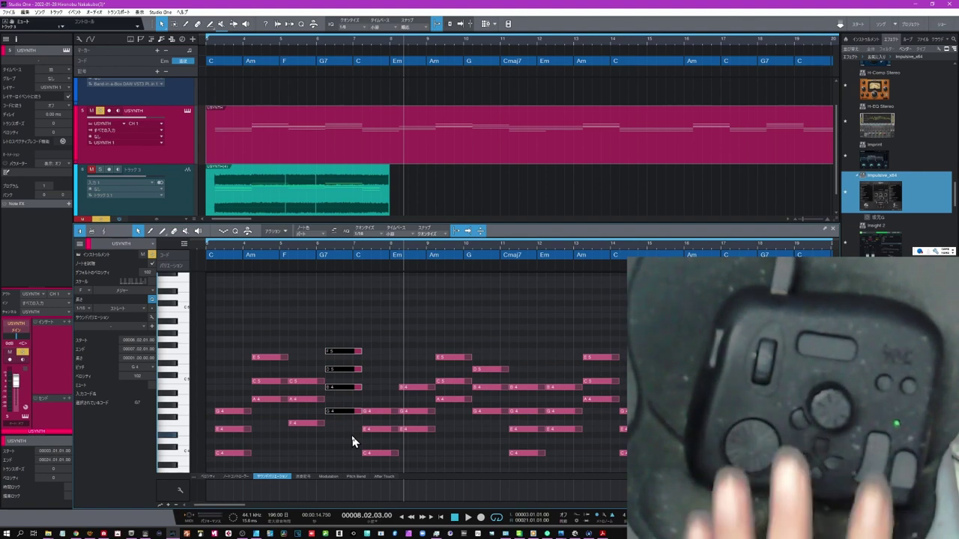
pyautogui.press('Up')
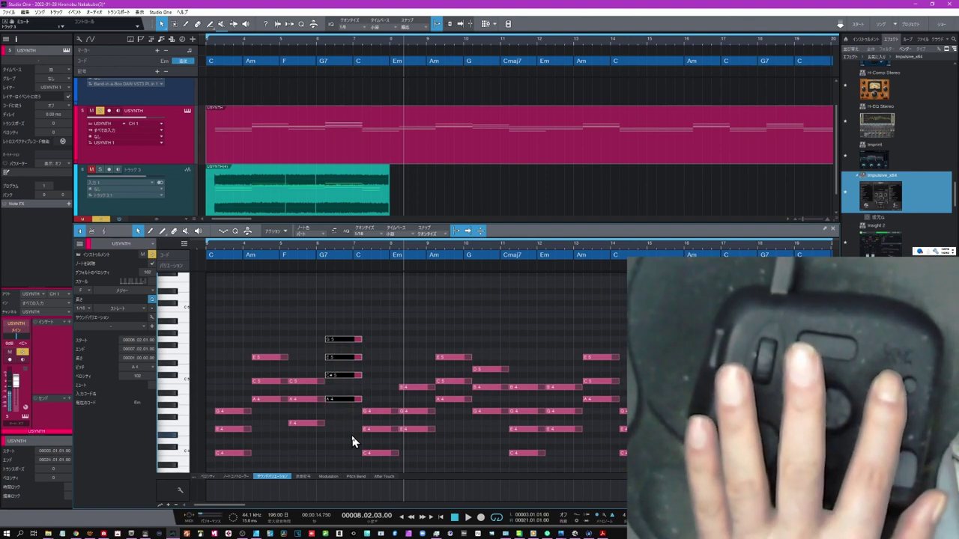
# - Transpose the selected G7 chord notes in bar 6 of the USYNTH part back down two semitones
pyautogui.press('Up')
pyautogui.press('Down')
pyautogui.press('Down')
pyautogui.press('Down')
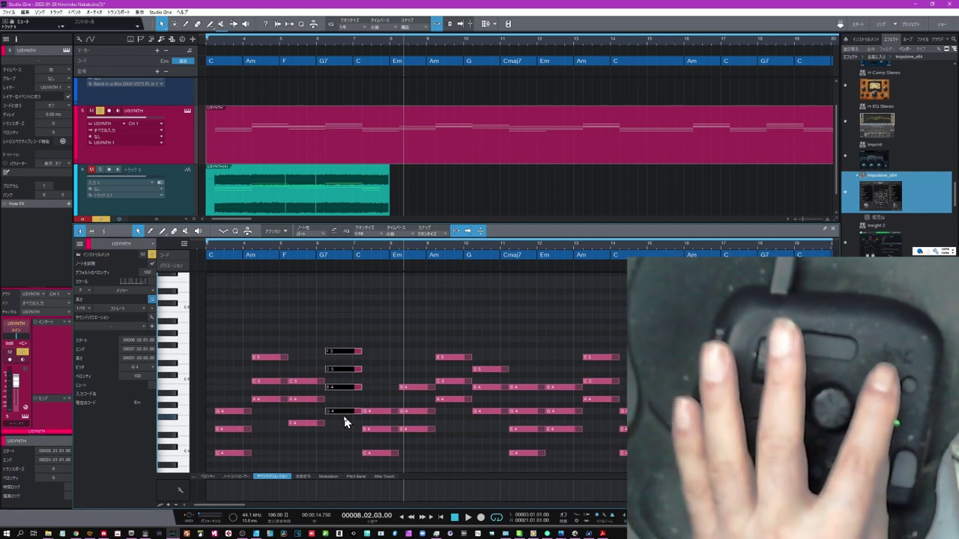
# - Shift the selected bar 6 chord notes up two octaves and bring them back down to their original octave
pyautogui.hotkey('shift', 'Up')
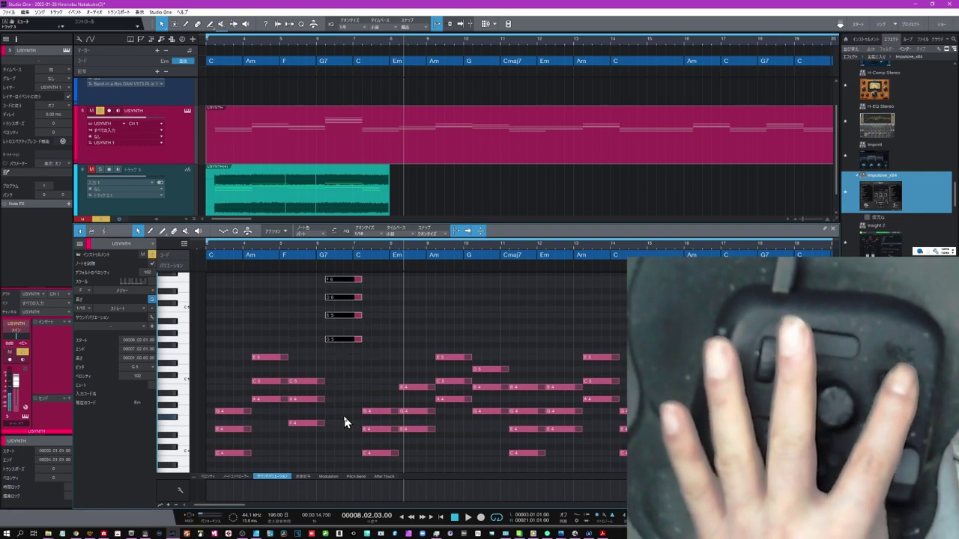
pyautogui.hotkey('shift', 'Down')
pyautogui.hotkey('shift', 'Up')
pyautogui.hotkey('shift', 'Up')
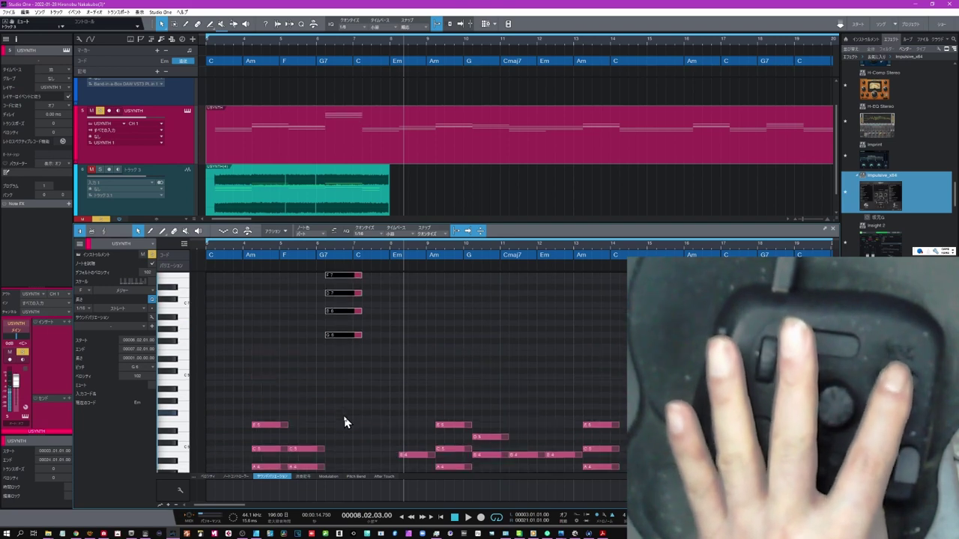
pyautogui.hotkey('shift', 'Down')
pyautogui.hotkey('shift', 'Down')
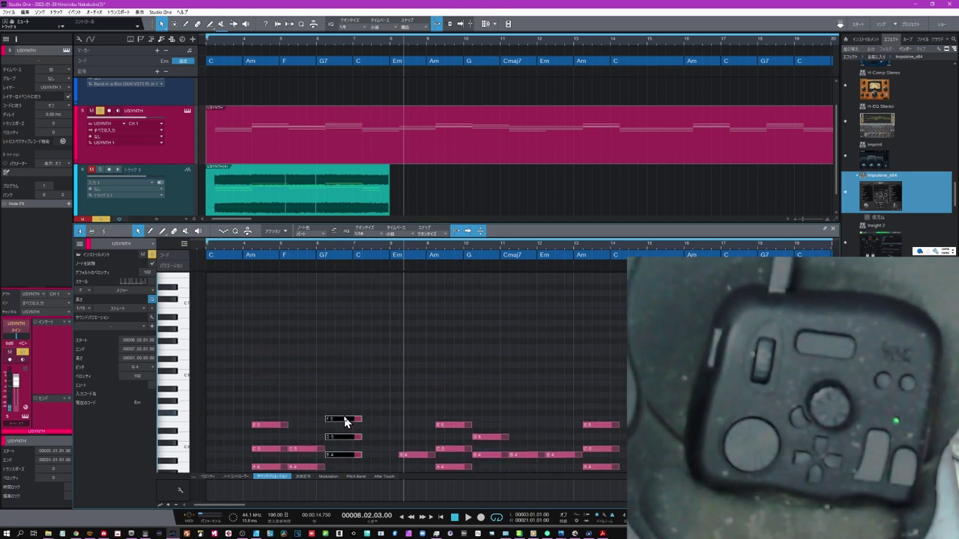
pyautogui.scroll(-5, 337, 423)
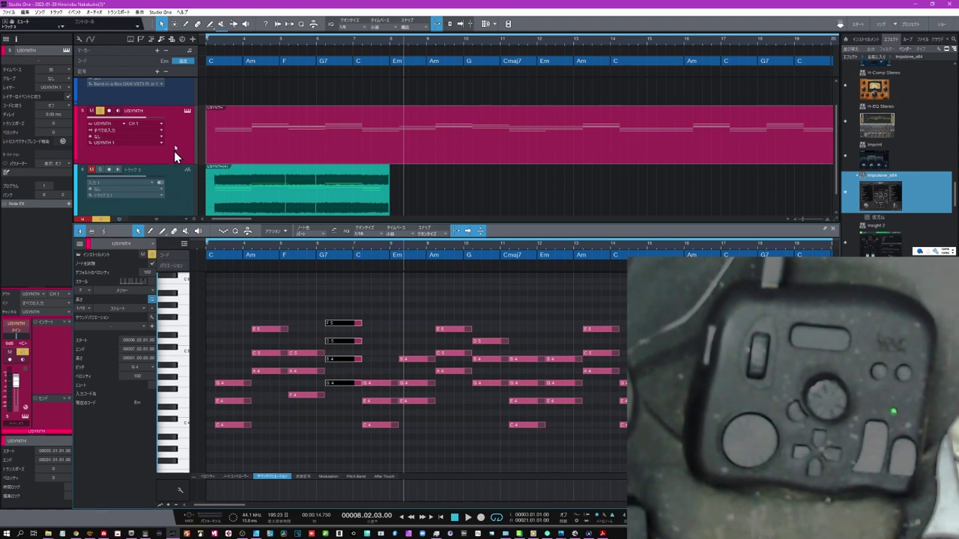
# - Add a new instrument track with automatic colouring below the USYNTH track
pyautogui.click(192, 42)
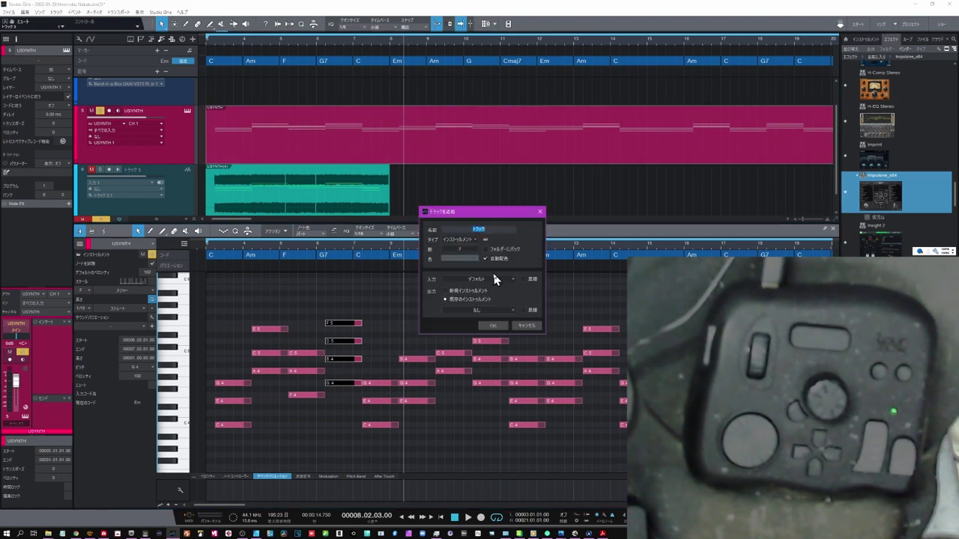
pyautogui.moveTo(464, 249); pyautogui.dragTo(472, 297)
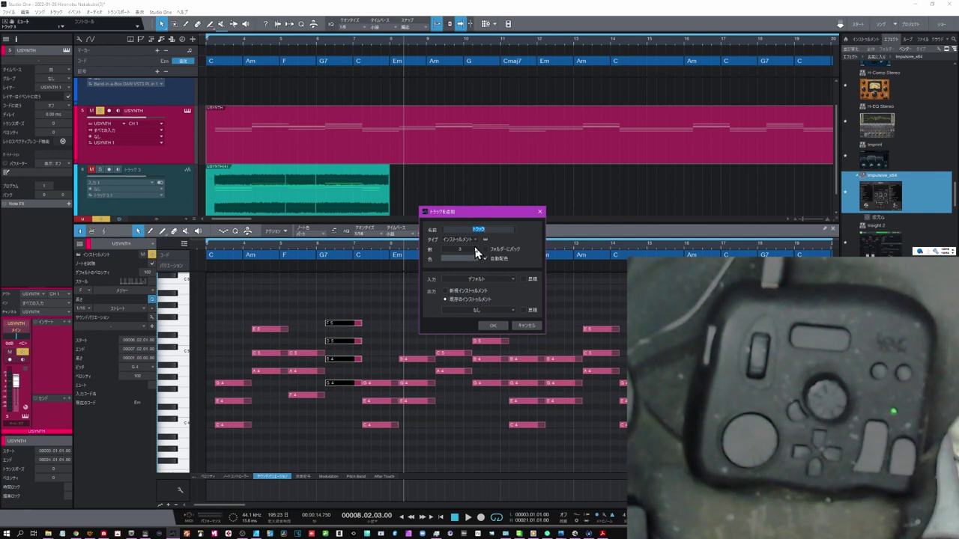
pyautogui.moveTo(469, 257); pyautogui.dragTo(472, 262)
pyautogui.click(494, 327)
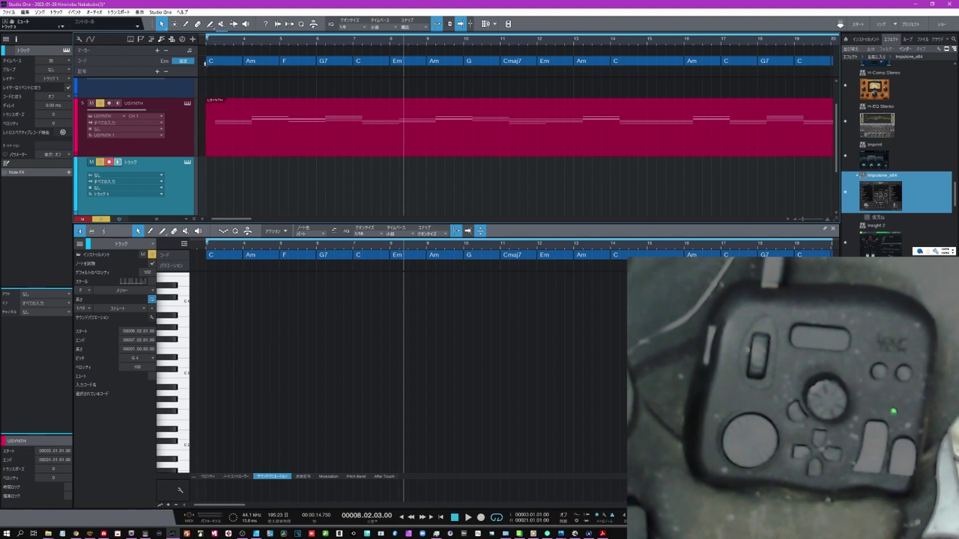
# - Mute the USYNTH track and record a melody on the new instrument track, starting from bar 3 and stopping at about bar 12
pyautogui.click(207, 44)
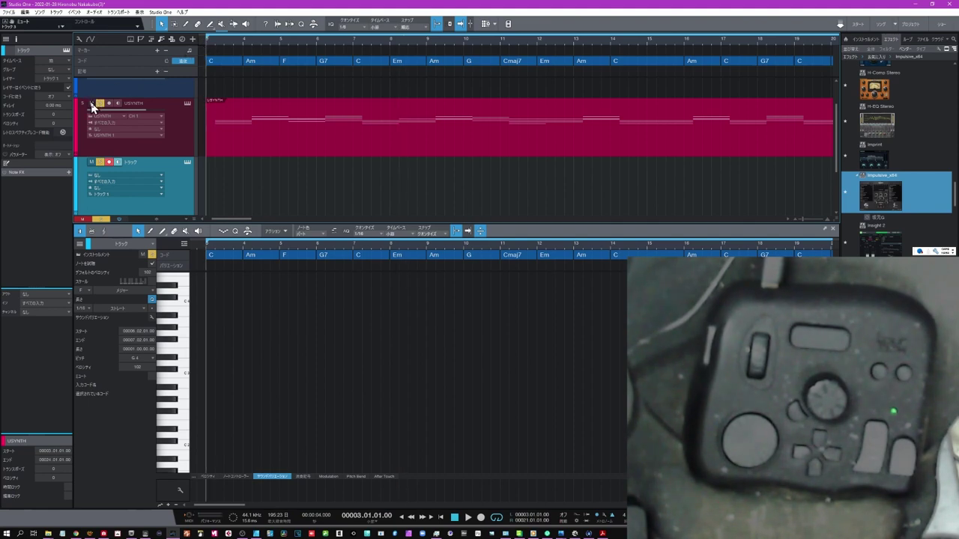
pyautogui.click(92, 106)
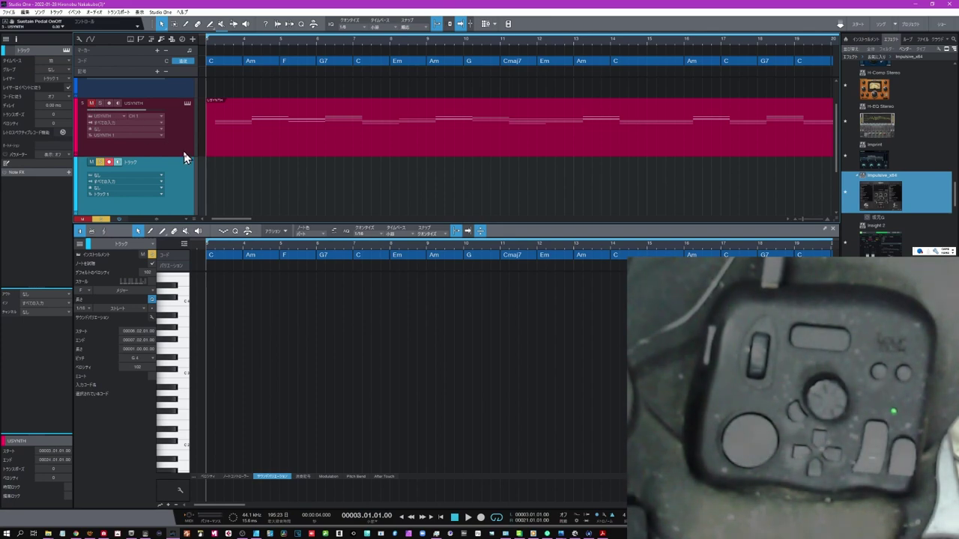
pyautogui.press('KP_Multiply')
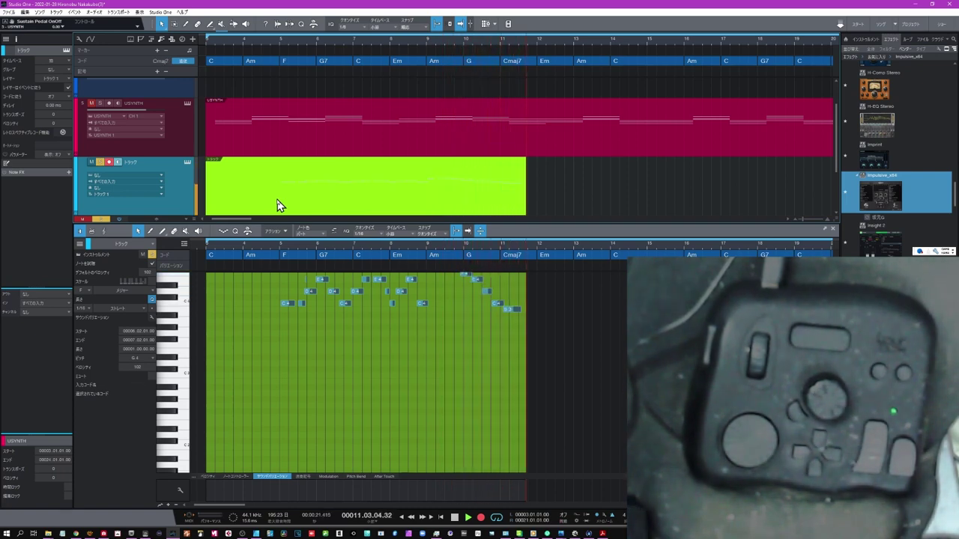
pyautogui.press('space')
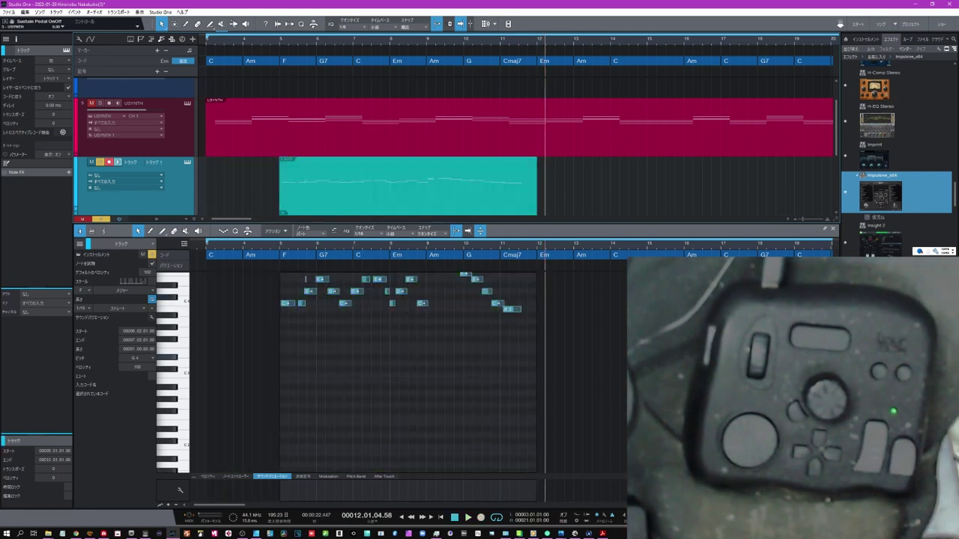
# - Select all the recorded melody notes, nudge them earlier to begin at bar 5, and quantize their starts and ends to 1/16
pyautogui.scroll(3, 409, 371)
pyautogui.moveTo(594, 285); pyautogui.dragTo(252, 440)
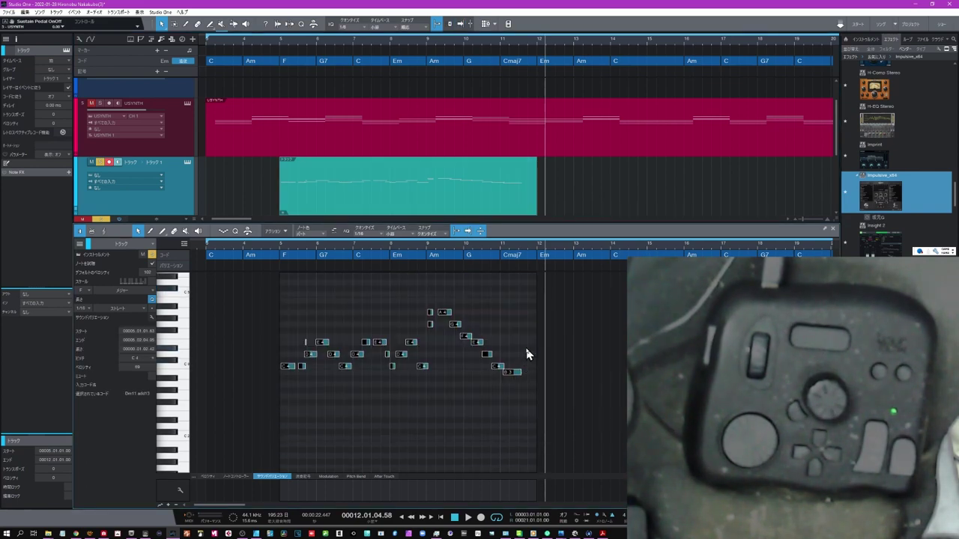
pyautogui.click(526, 355)
pyautogui.click(526, 352)
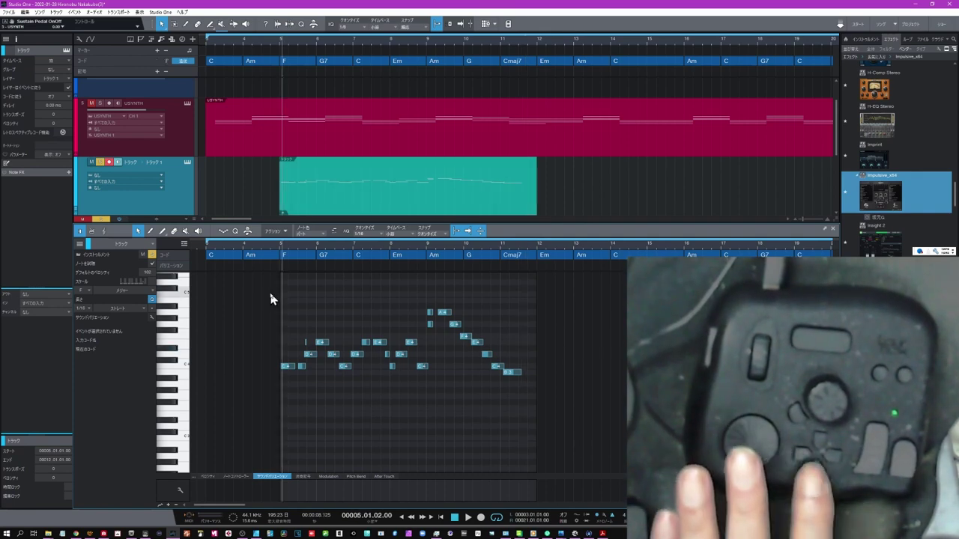
pyautogui.hotkey('ctrl', 'a')
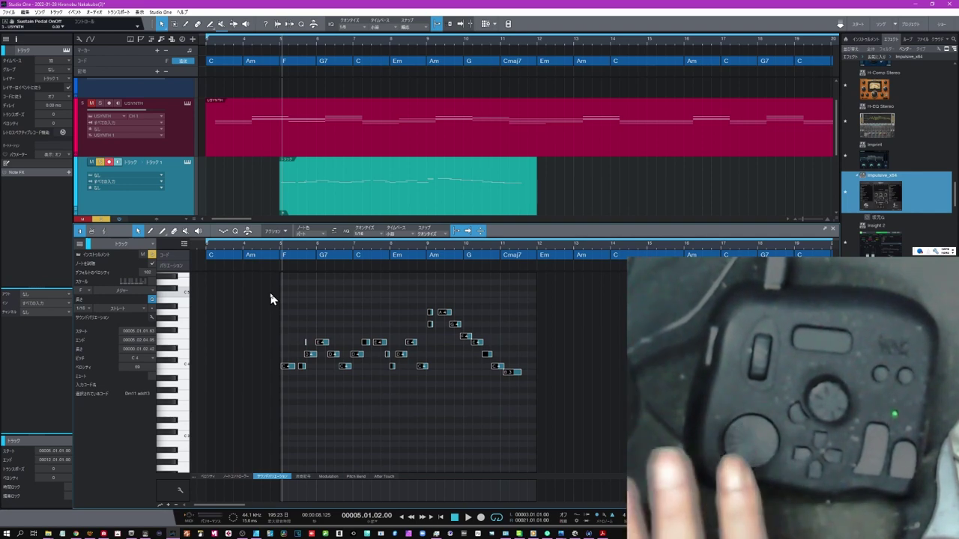
pyautogui.hotkey('alt', 'Left')
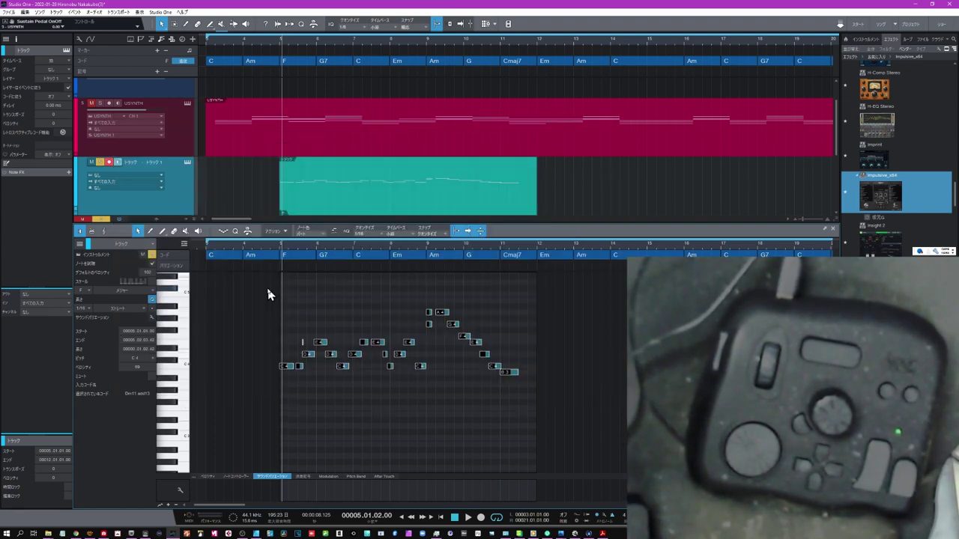
pyautogui.hotkey('ctrl', 'alt', 'q')
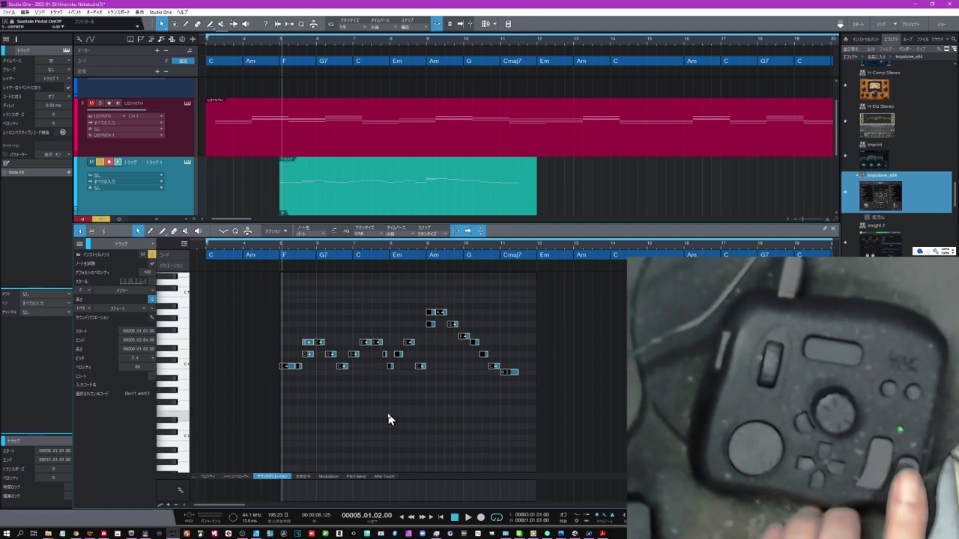
# - Play back the quantized melody from bar 5, unmute the USYNTH track and listen to both parts together
pyautogui.press('space')
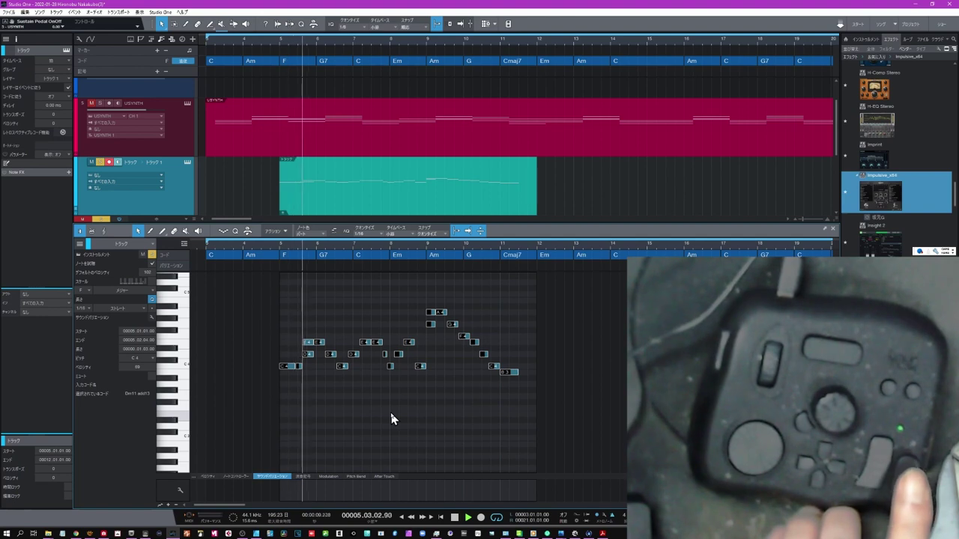
pyautogui.press('space')
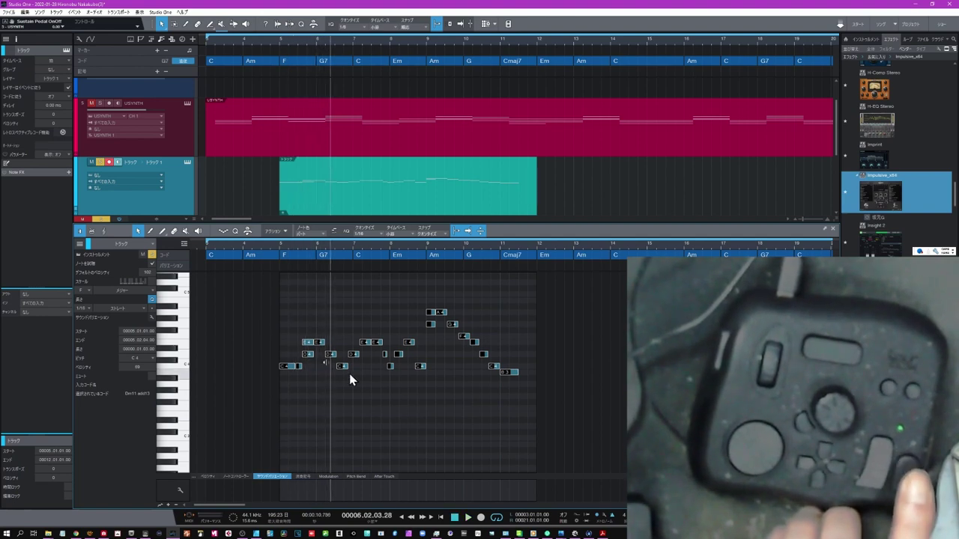
pyautogui.click(93, 105)
pyautogui.press('space')
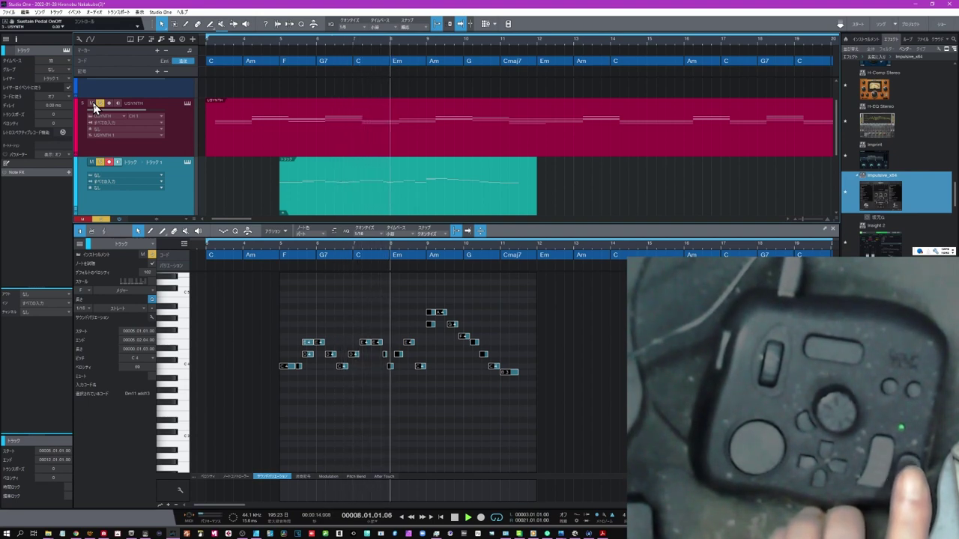
pyautogui.press('space')
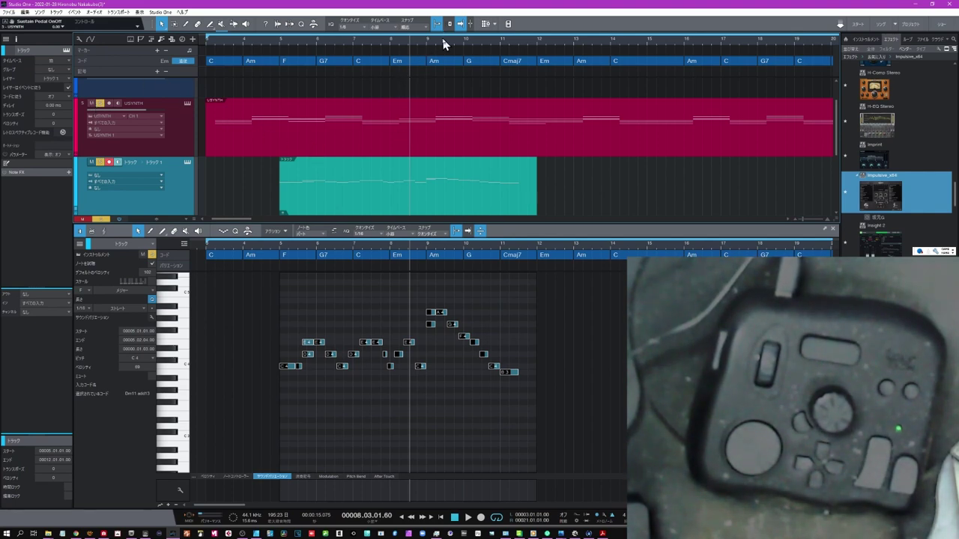
# - Move the playhead to bar 12 and split the USYNTH part there
pyautogui.moveTo(440, 39); pyautogui.dragTo(420, 35)
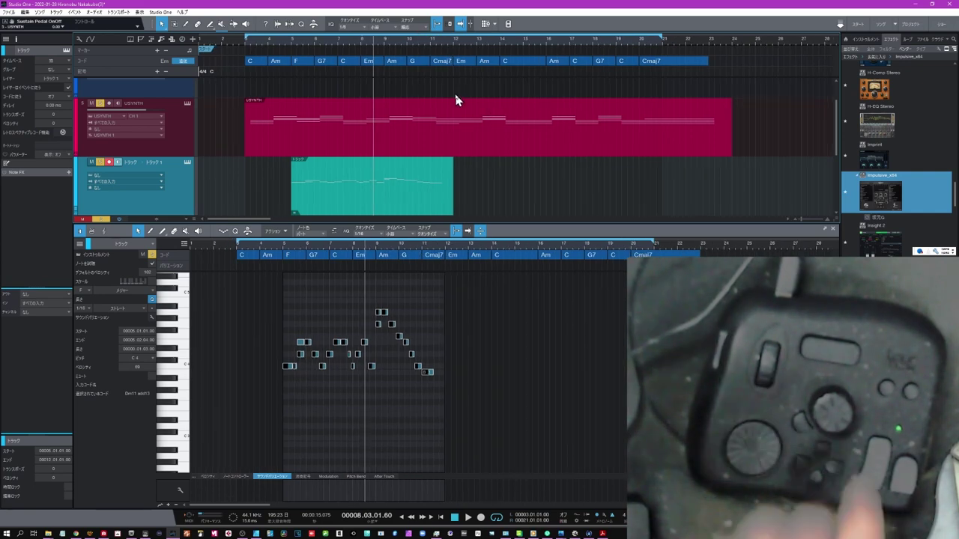
pyautogui.press('KP_Add')
pyautogui.press('KP_Add')
pyautogui.press('KP_Add')
pyautogui.press('KP_Add')
pyautogui.press('KP_Add')
pyautogui.press('KP_Add')
pyautogui.press('KP_Add')
pyautogui.press('KP_Add')
pyautogui.press('KP_Add')
pyautogui.press('KP_Add')
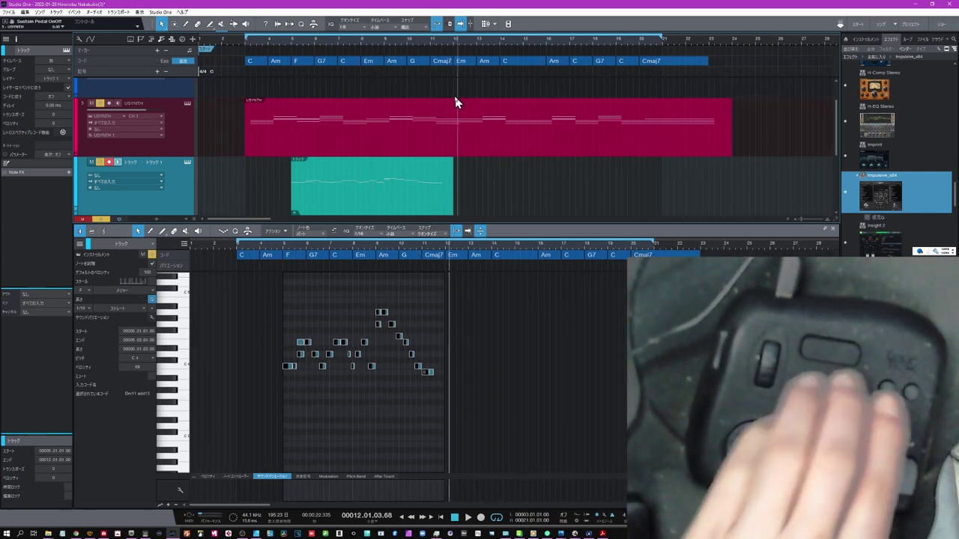
pyautogui.click(456, 99)
pyautogui.hotkey('alt', 'x')
# - Split the rest of the USYNTH part in bar 13
pyautogui.press('KP_Add')
pyautogui.press('KP_Add')
pyautogui.press('KP_Add')
pyautogui.press('KP_Add')
pyautogui.press('KP_Add')
pyautogui.press('KP_Add')
pyautogui.press('KP_Add')
pyautogui.hotkey('alt', 'x')
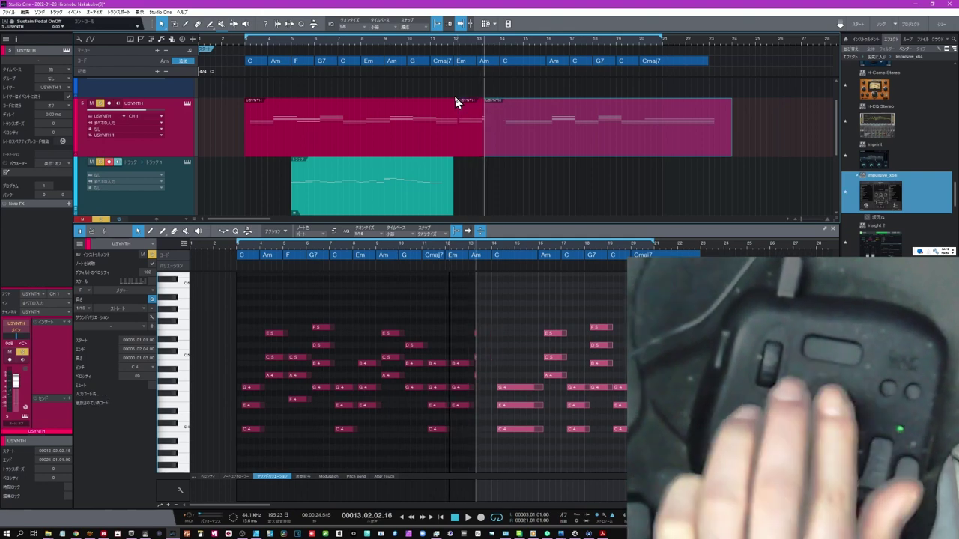
# - Split the remaining USYNTH event in the second half of bar 15
pyautogui.press('KP_Add')
pyautogui.press('KP_Add')
pyautogui.press('KP_Add')
pyautogui.press('KP_Add')
pyautogui.press('KP_Add')
pyautogui.press('KP_Add')
pyautogui.press('KP_Add')
pyautogui.press('KP_Add')
pyautogui.press('KP_Add')
pyautogui.press('KP_Add')
pyautogui.hotkey('alt', 'x')
# - Split the remaining USYNTH event near the end of bar 16 and again near the end of bar 17
pyautogui.press('KP_Add')
pyautogui.press('KP_Add')
pyautogui.press('KP_Add')
pyautogui.press('KP_Add')
pyautogui.press('KP_Add')
pyautogui.press('KP_Add')
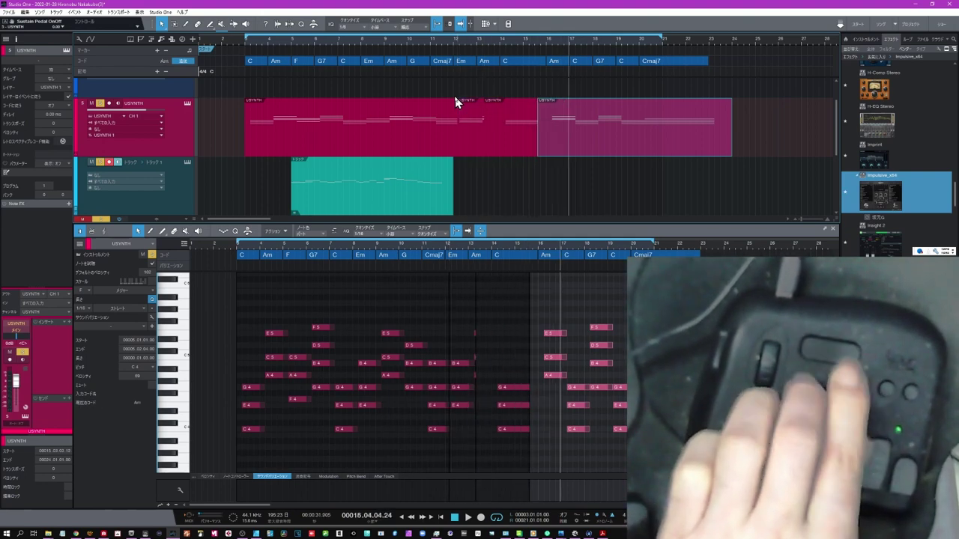
pyautogui.hotkey('alt', 'x')
pyautogui.press('KP_Add')
pyautogui.press('KP_Add')
pyautogui.press('KP_Add')
pyautogui.press('KP_Add')
pyautogui.hotkey('alt', 'x')
# - Split the last USYNTH event once more near the end of bar 18
pyautogui.press('KP_Add')
pyautogui.press('KP_Add')
pyautogui.press('KP_Add')
pyautogui.press('KP_Add')
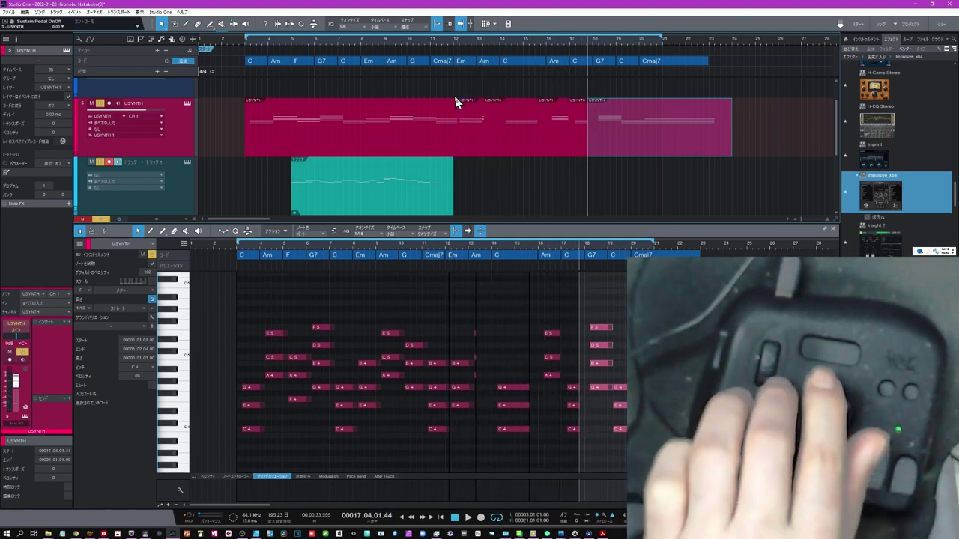
pyautogui.hotkey('alt', 'x')
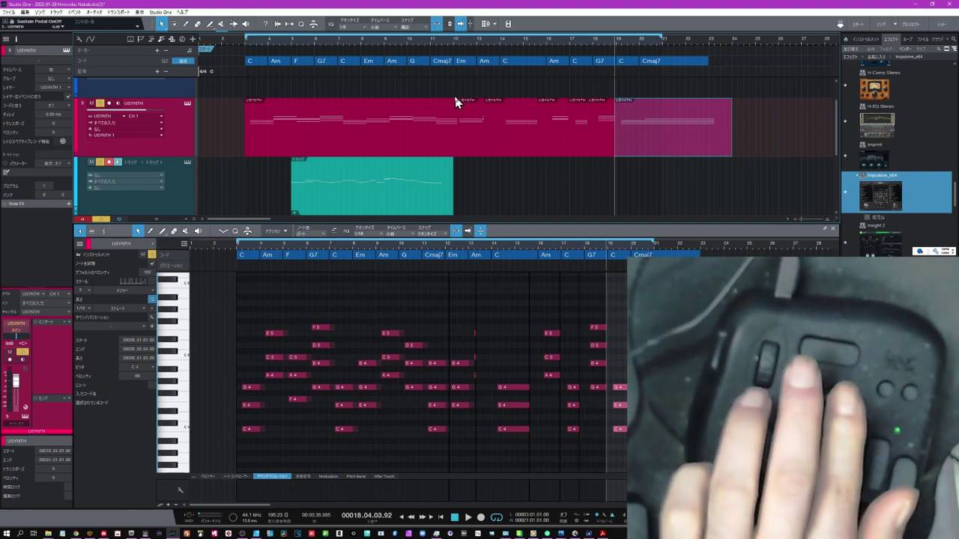
# - Paste a copy of the USYNTH event spanning bars 13 to 15 at bar 25, and delete the pasted copy
pyautogui.click(522, 142)
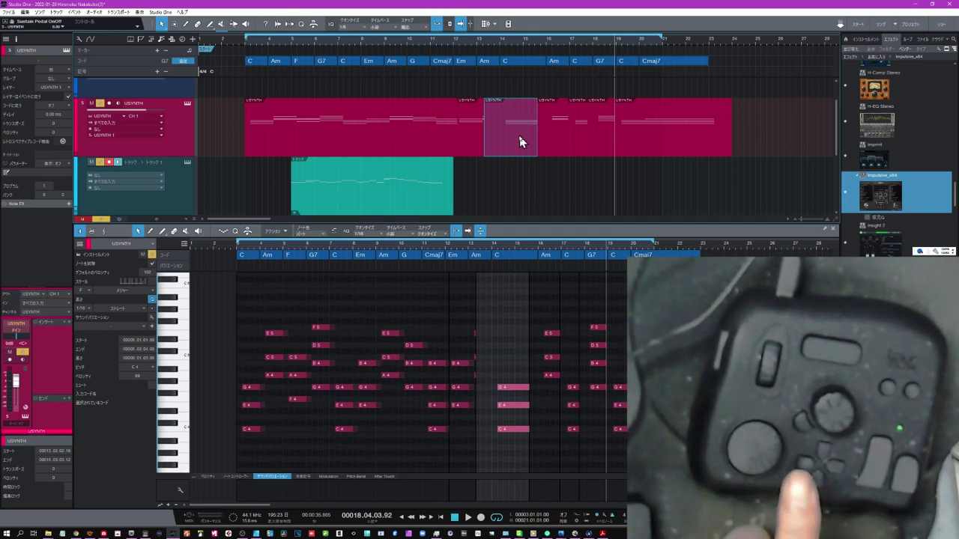
pyautogui.press('KP_Add')
pyautogui.press('KP_Add')
pyautogui.press('KP_Add')
pyautogui.press('KP_Add')
pyautogui.press('KP_Add')
pyautogui.press('KP_Add')
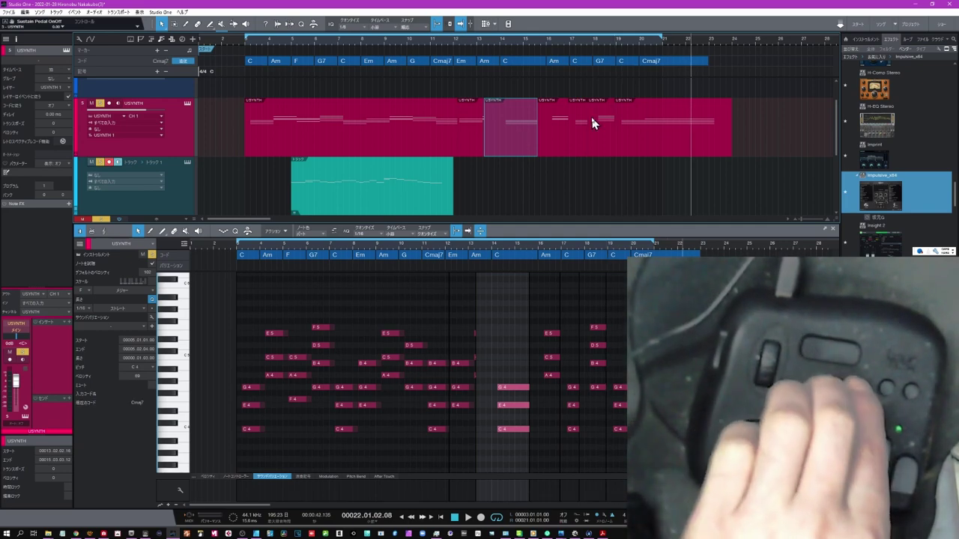
pyautogui.press('KP_Add')
pyautogui.press('KP_Add')
pyautogui.press('KP_Add')
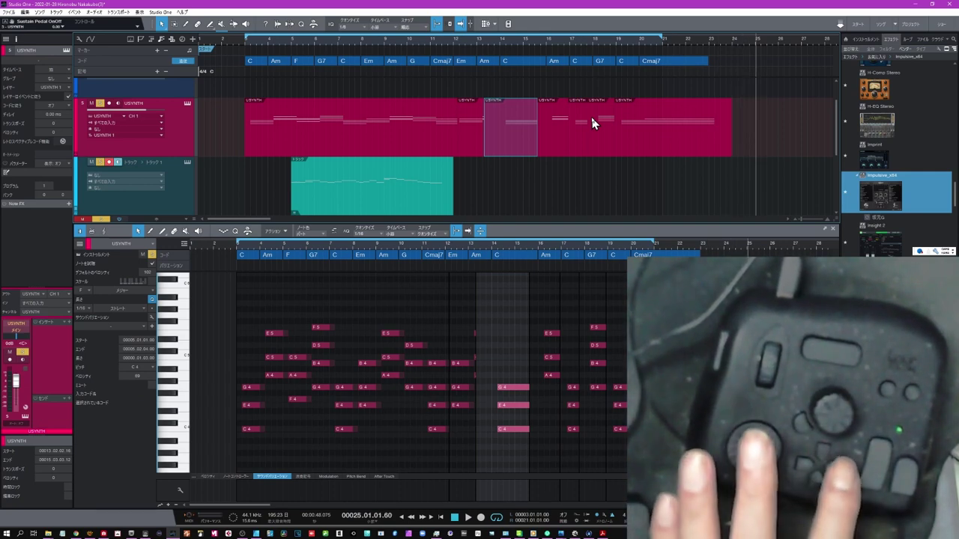
pyautogui.hotkey('ctrl', 'v')
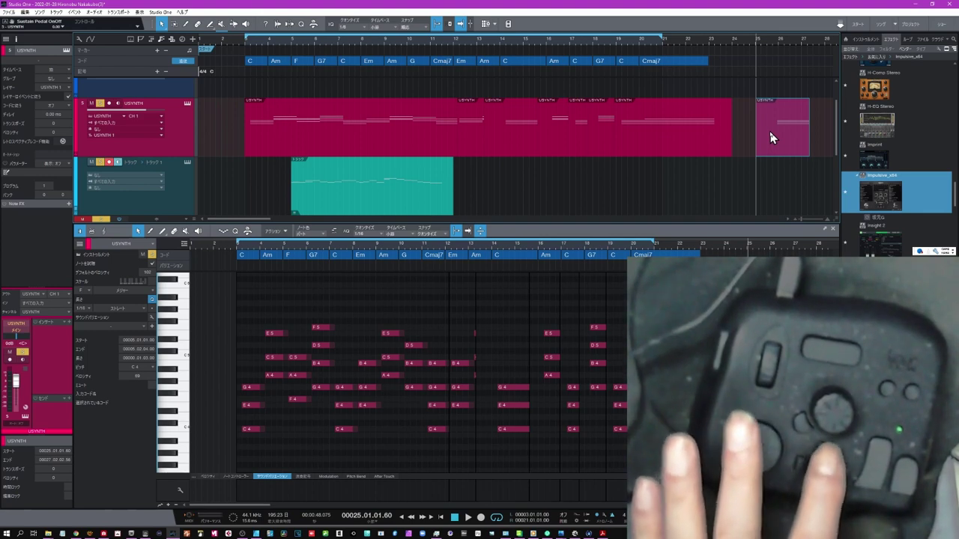
pyautogui.press('Delete')
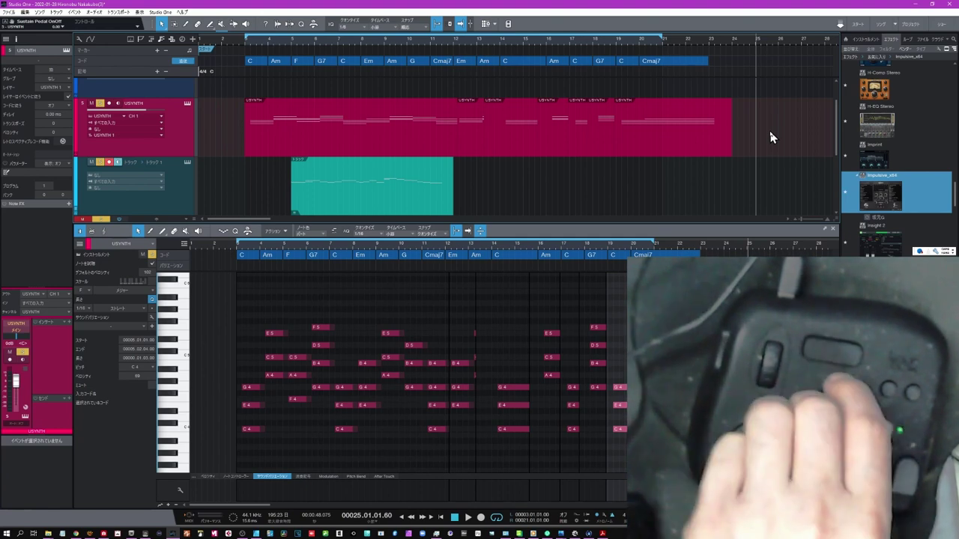
# - Scrub the playhead back and forth past the end of the USYNTH part and leave it in bar 26
pyautogui.press('KP_Add')
pyautogui.press('KP_Subtract')
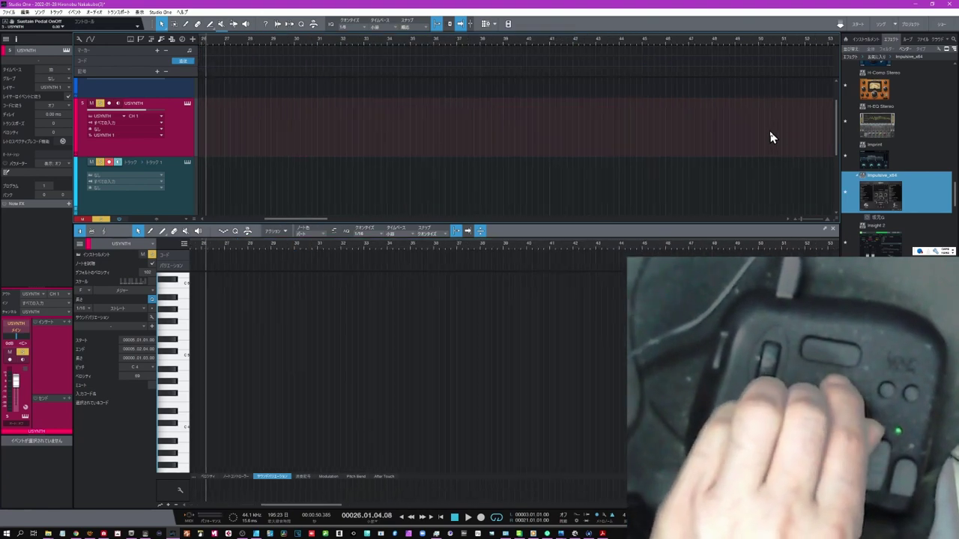
pyautogui.press('KP_Add')
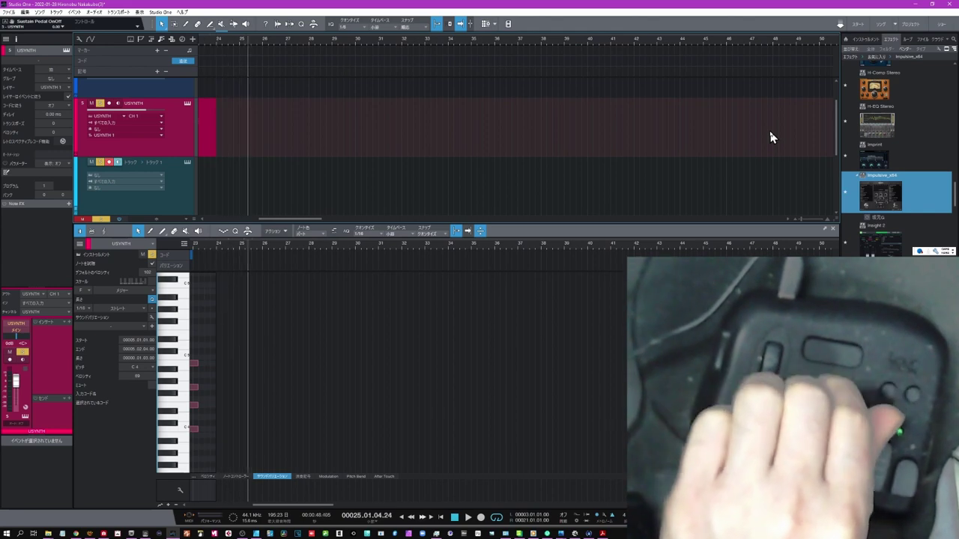
pyautogui.press('KP_Subtract')
pyautogui.press('KP_Subtract')
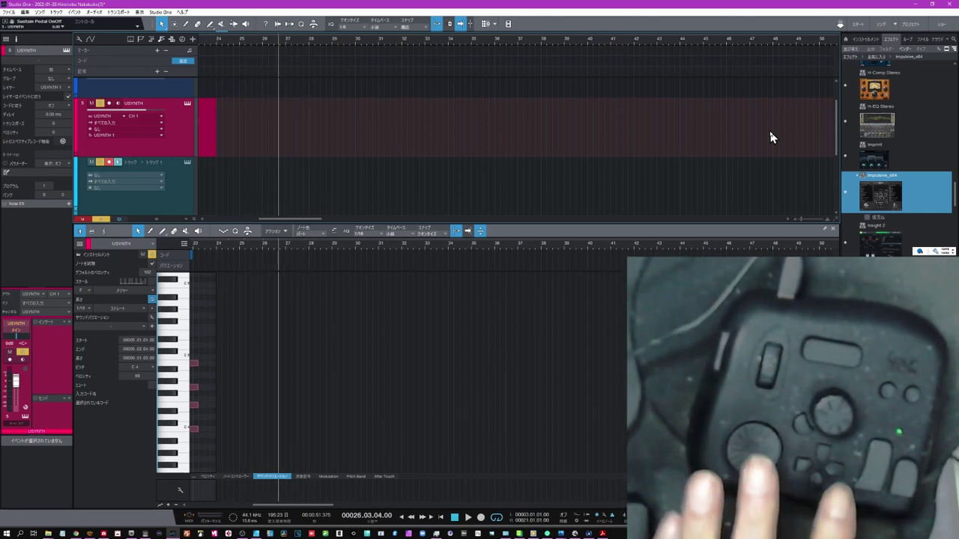
# - Paste the copied USYNTH event at the playhead in bar 26 and merge all events on the USYNTH track into one
pyautogui.hotkey('ctrl', 'v')
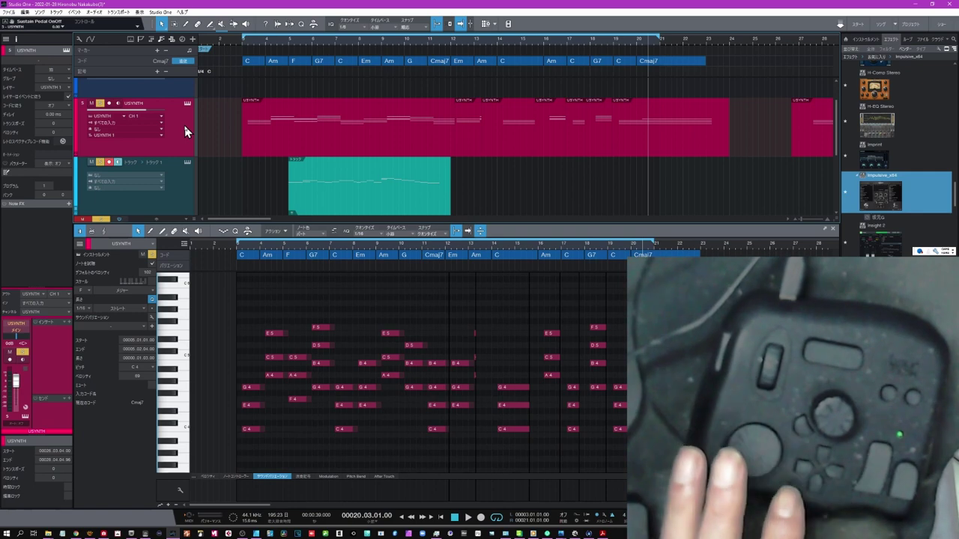
pyautogui.hotkey('ctrl', 'shift', 'a')
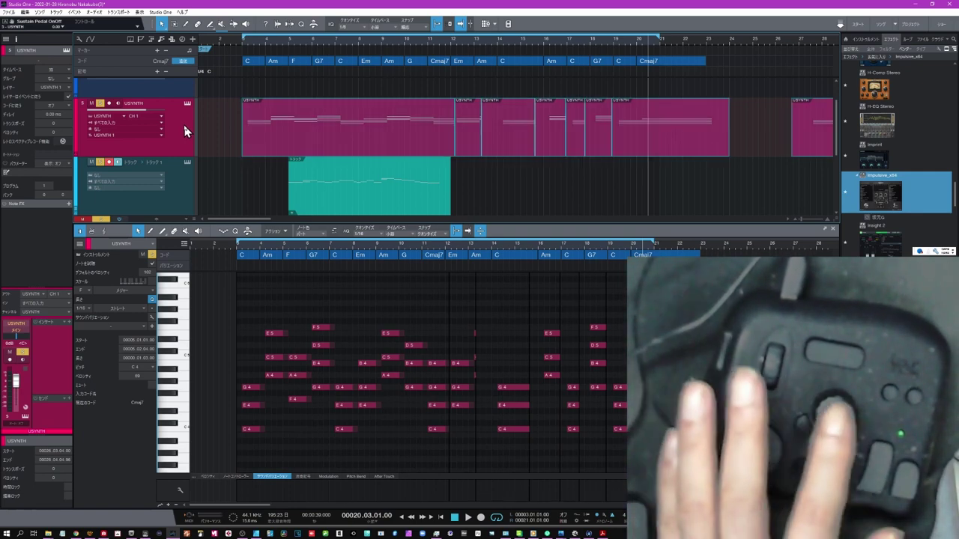
pyautogui.press('g')
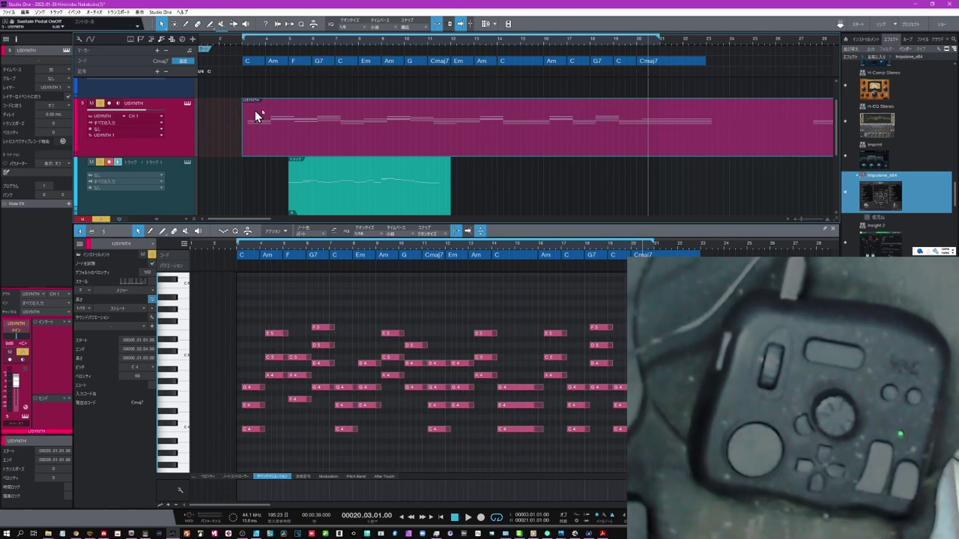
# - Select the B4, D5 and F5 notes in bar 18 and nudge them forward in time and back to their original position
pyautogui.moveTo(293, 44)
pyautogui.mouseDown()
pyautogui.moveTo(281, 49)
pyautogui.moveTo(283, 35)
pyautogui.mouseUp()
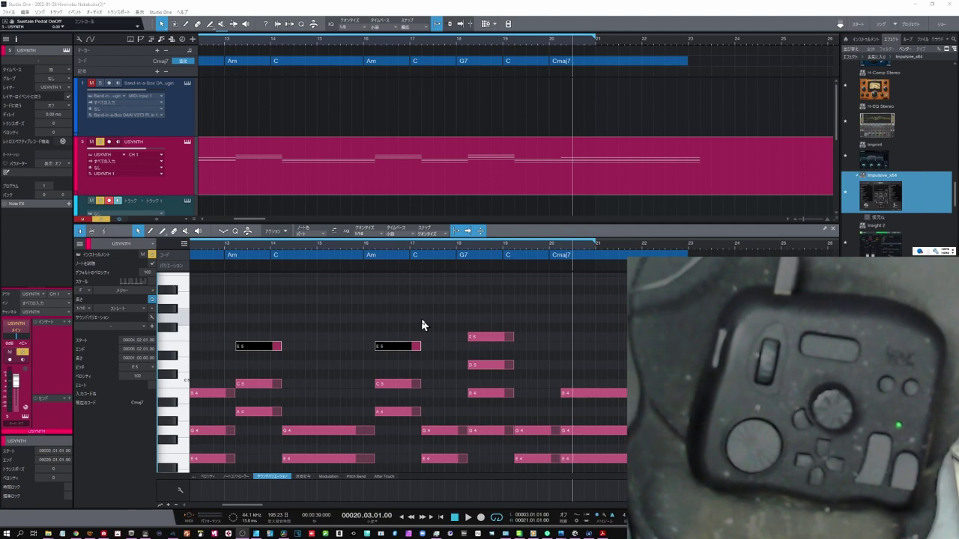
pyautogui.moveTo(447, 314); pyautogui.dragTo(529, 409)
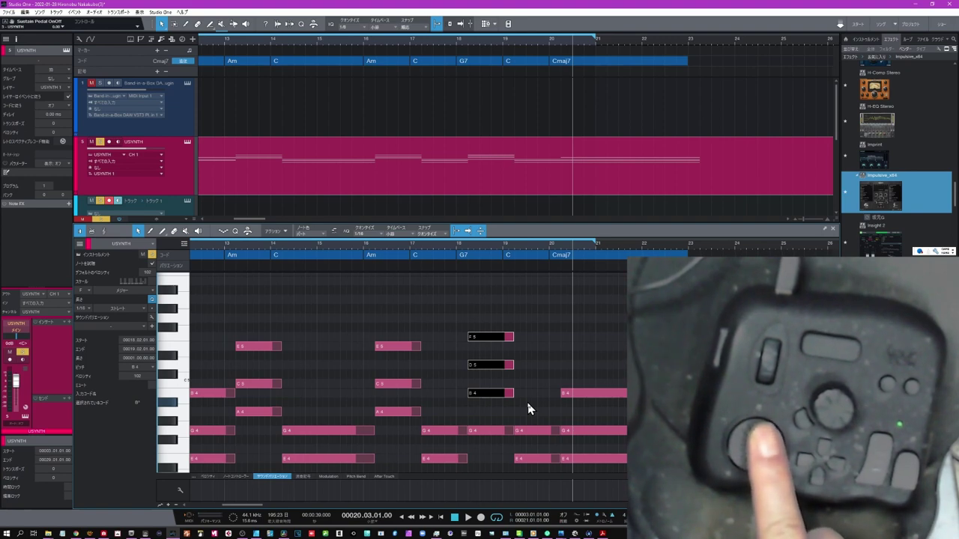
pyautogui.hotkey('alt', 'Right')
pyautogui.hotkey('alt', 'Right')
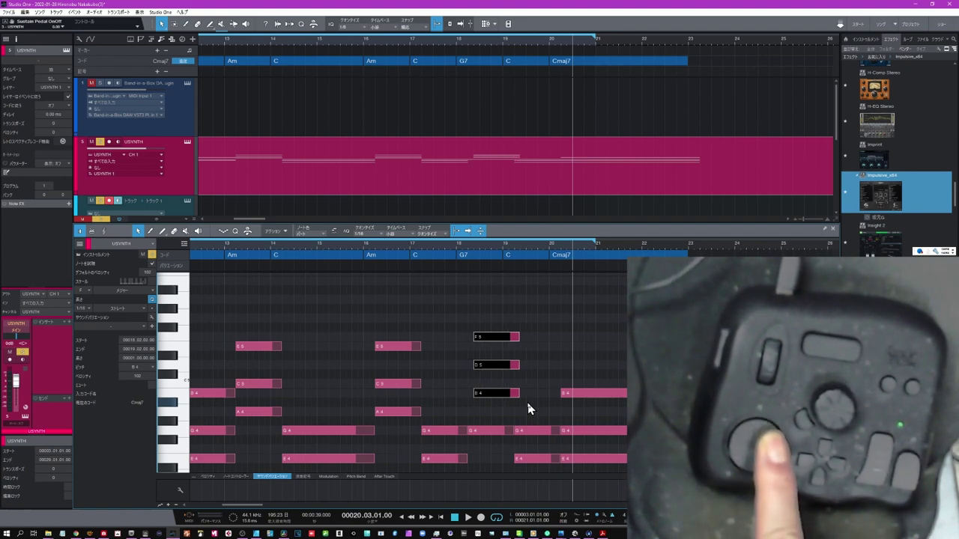
pyautogui.hotkey('alt', 'Left')
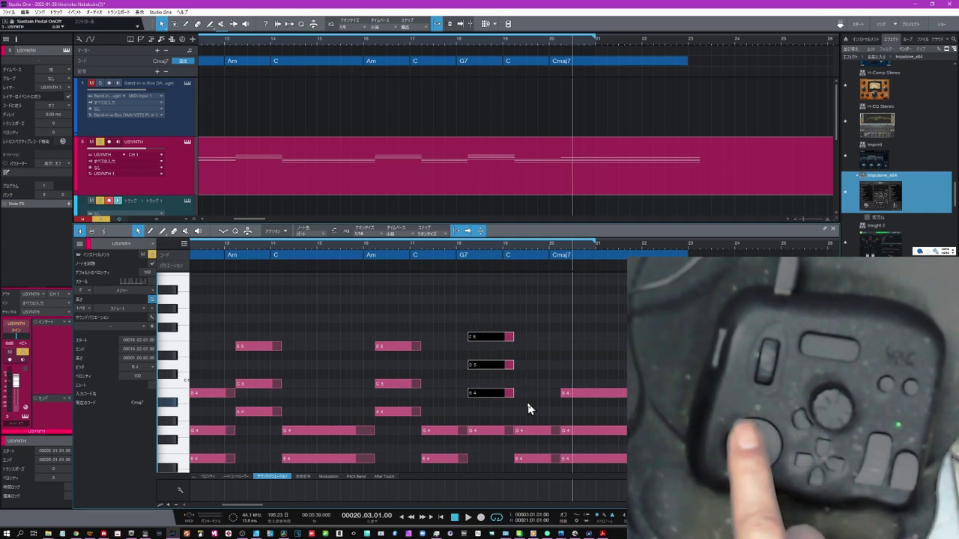
pyautogui.hotkey('alt', 'Left')
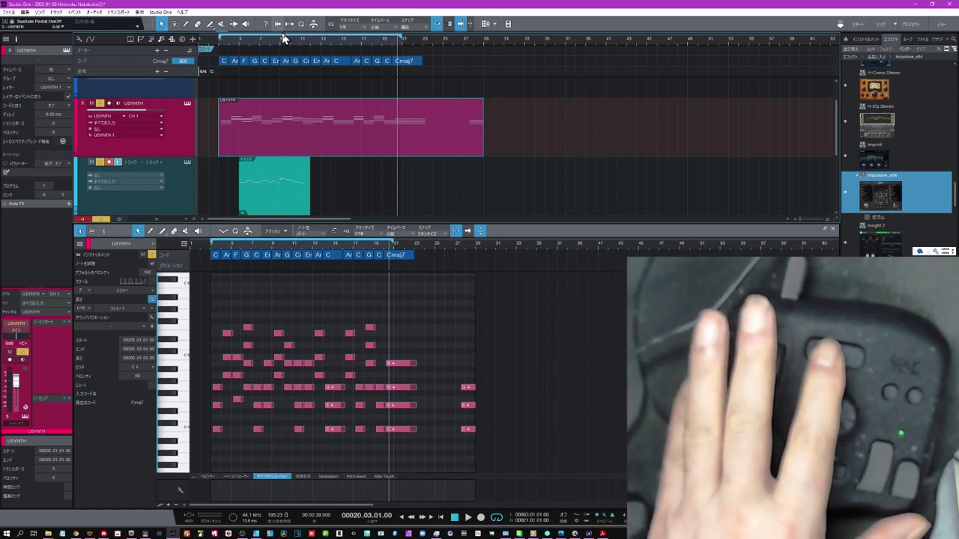
# - Replace the note editor with the mixer console, toggle the console repeatedly and leave it hidden so the arrangement fills the window
pyautogui.press('F3')
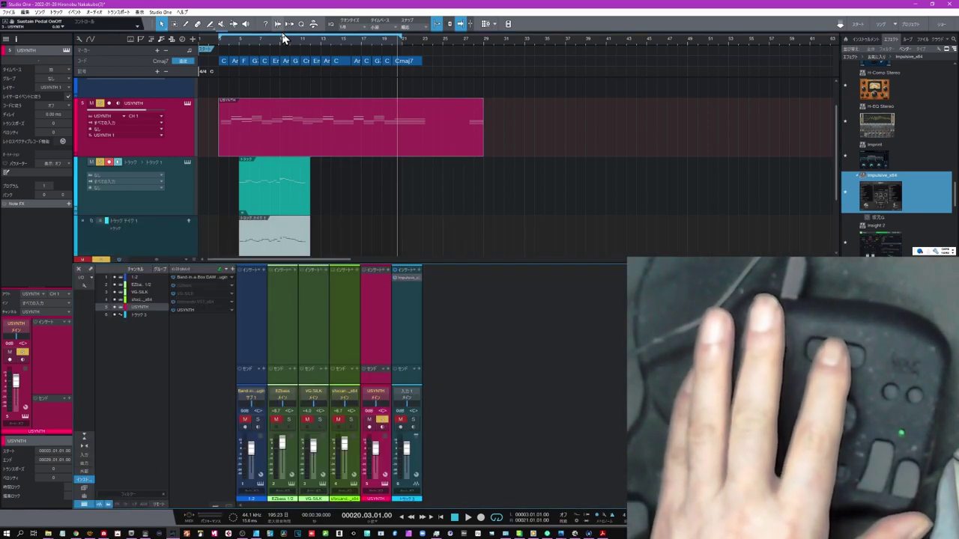
pyautogui.press('F3')
pyautogui.press('F3')
pyautogui.press('F3')
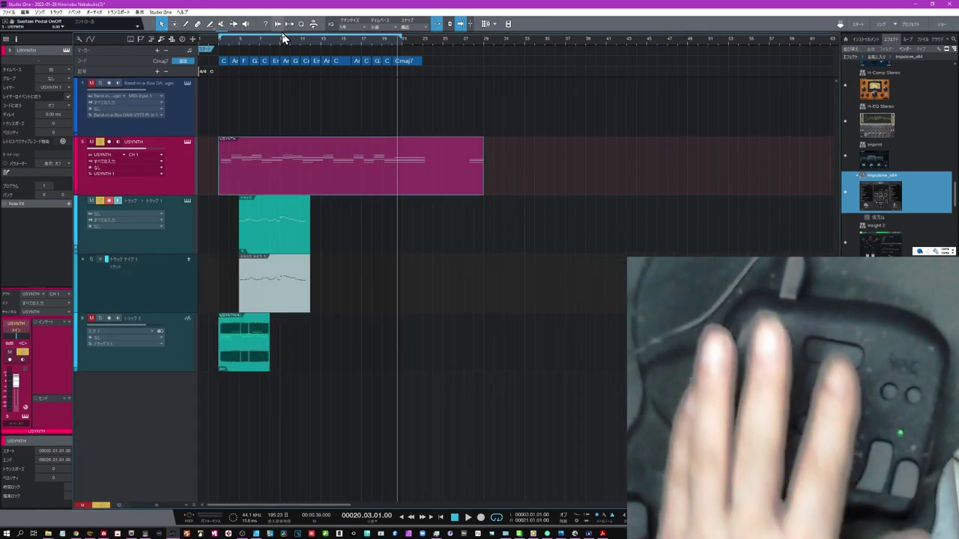